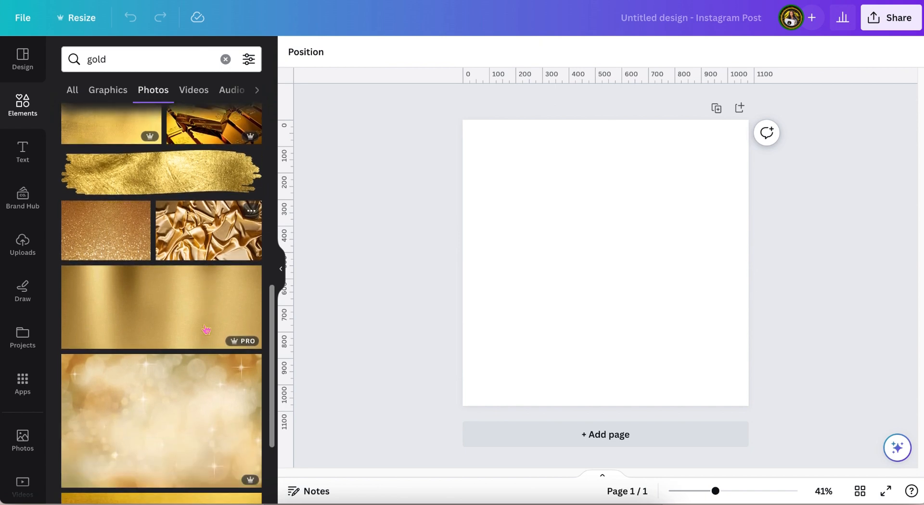
Step: Add the wide brushed-gold gradient photo from the gold photo results to page 1
left_click(177, 337)
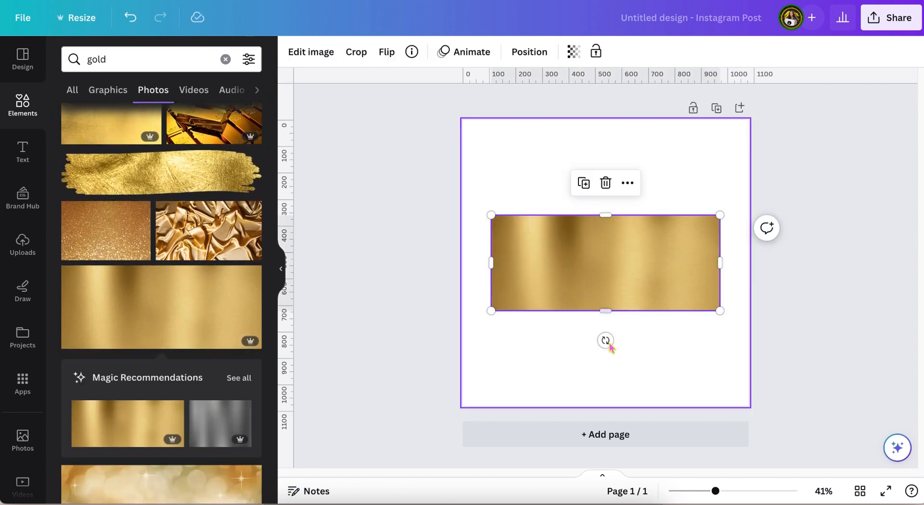
left_click_drag(595, 342, 604, 344)
Step: Add a second page and place the uploaded black, tan and gold diagonal-stripe pattern on it as a reference
left_click(19, 243)
left_click(560, 444)
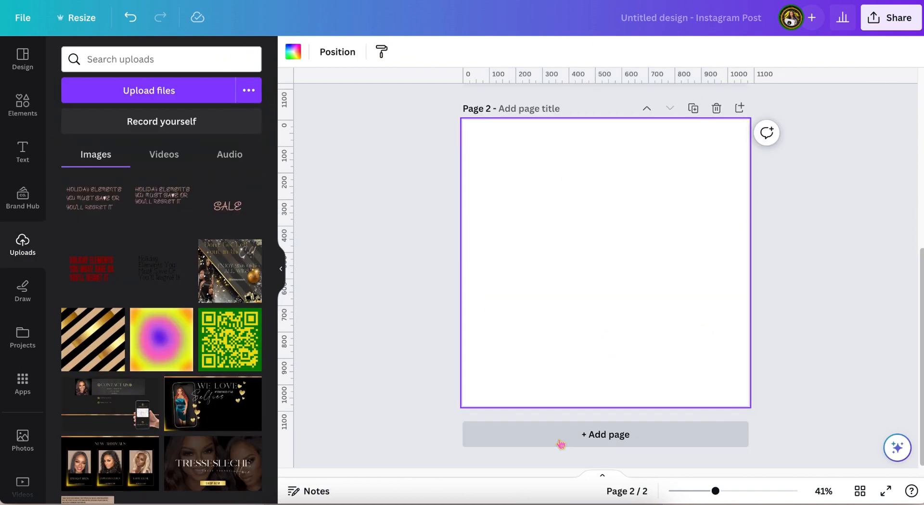
left_click(93, 339)
left_click(392, 246)
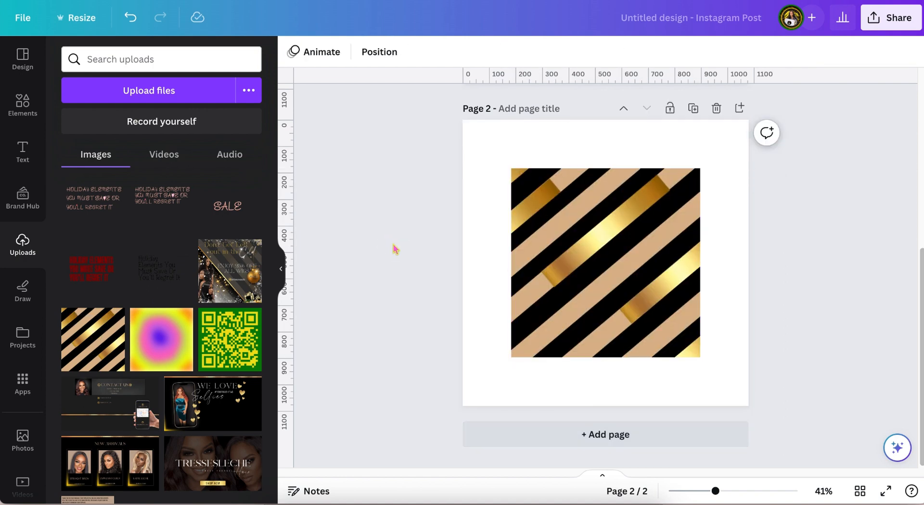
Step: Crop the gold photo on page 1 from its lower edge into a thin horizontal strip and move it lower on the page
scroll(394, 248, "up", 5)
scroll(394, 248, "up", 2)
left_click(602, 159)
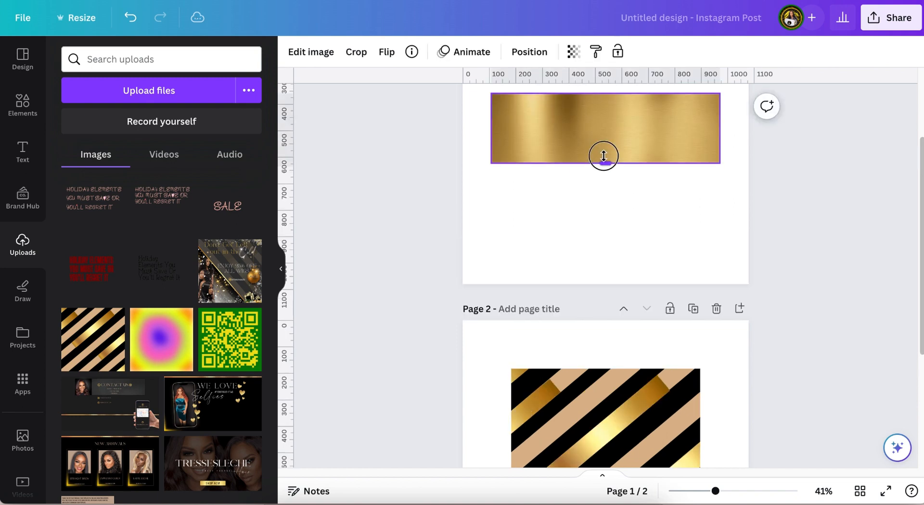
left_click_drag(601, 159, 604, 111)
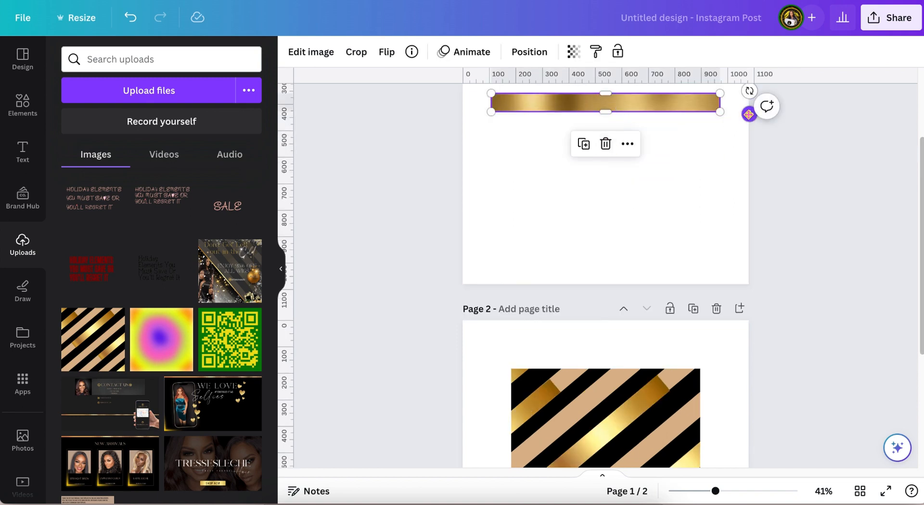
left_click_drag(748, 114, 746, 197)
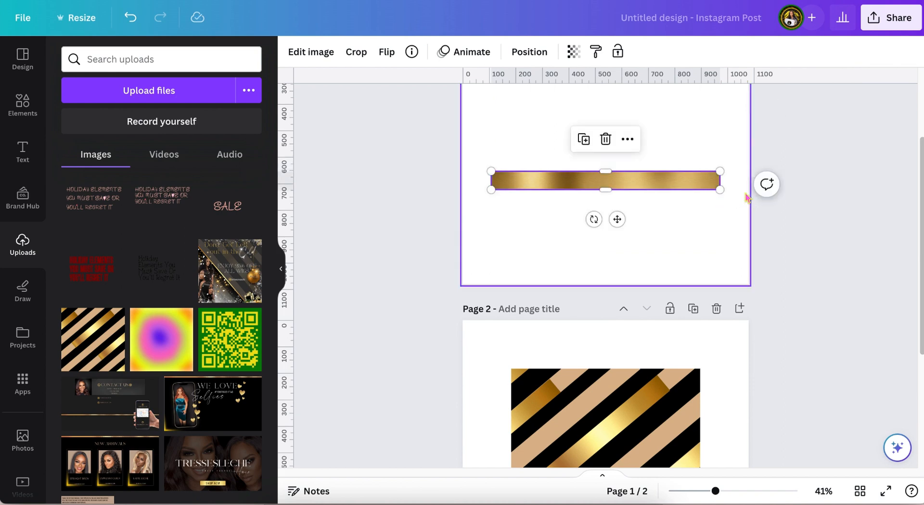
Step: Set the background colour of page 1 to black
left_click(377, 167)
scroll(376, 167, "down", 2)
scroll(381, 163, "up", 4)
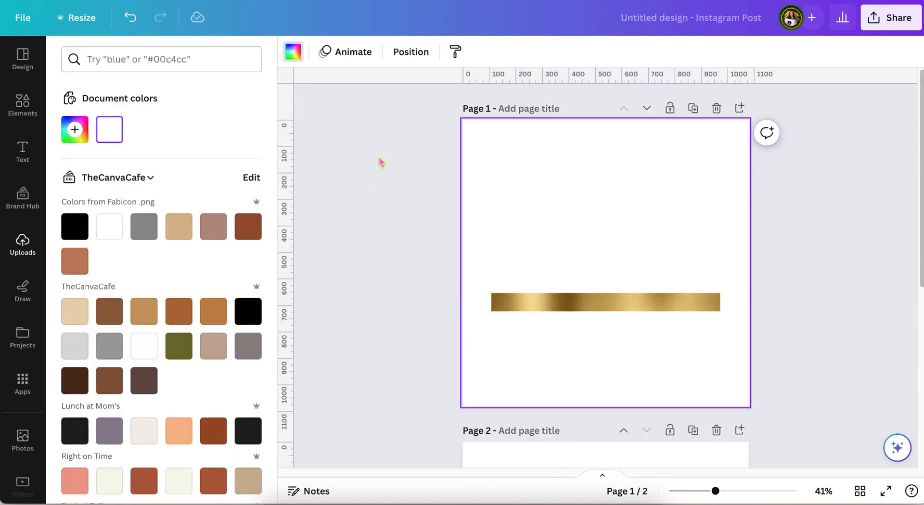
left_click(76, 227)
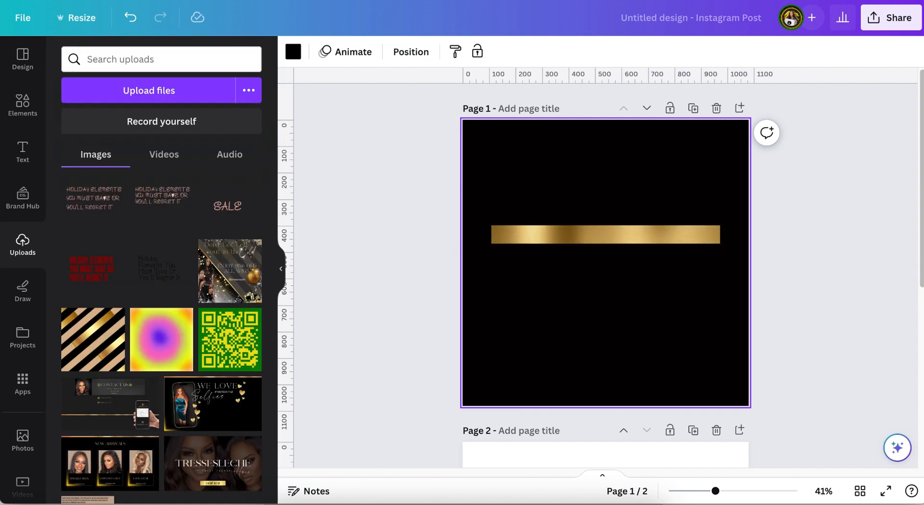
Step: Add a tan rectangle to page 1, flatten it into a tilted bar, and move the gold strip out of its way
key("r")
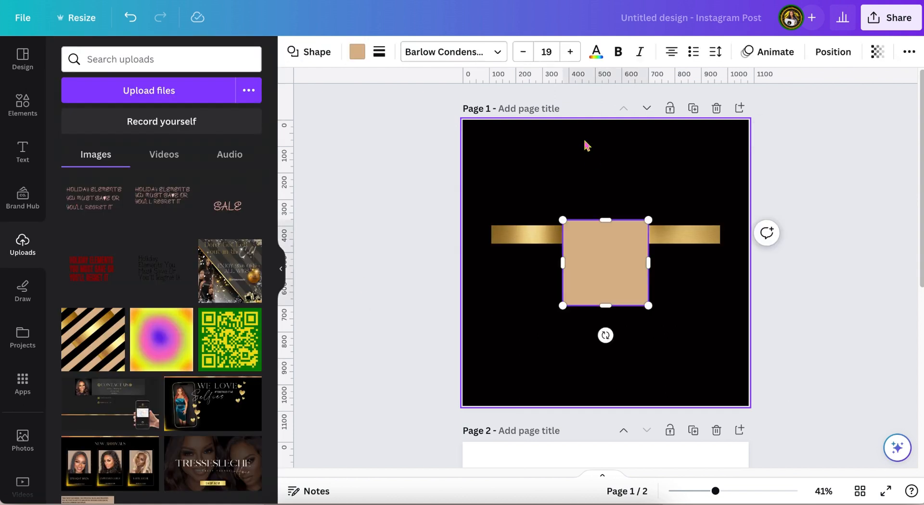
key("Return")
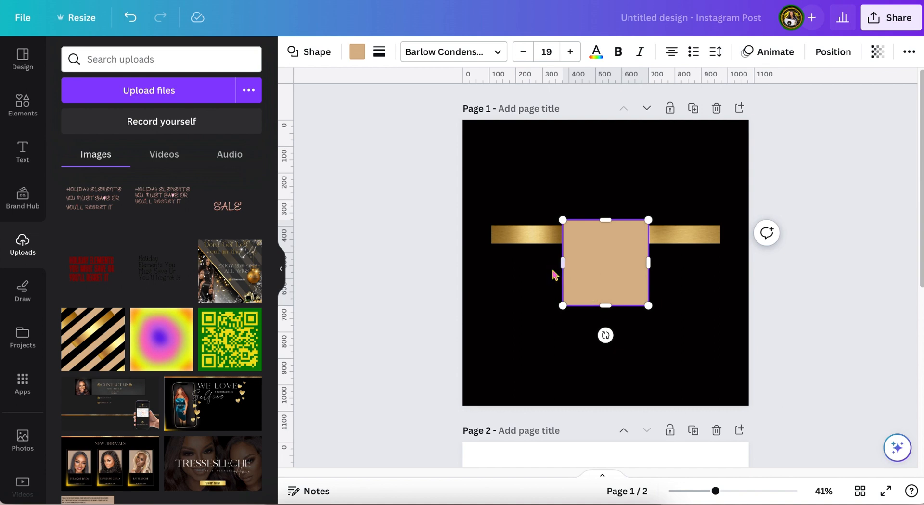
left_click_drag(605, 289, 612, 238)
left_click_drag(596, 272, 610, 270)
left_click_drag(532, 226, 561, 400)
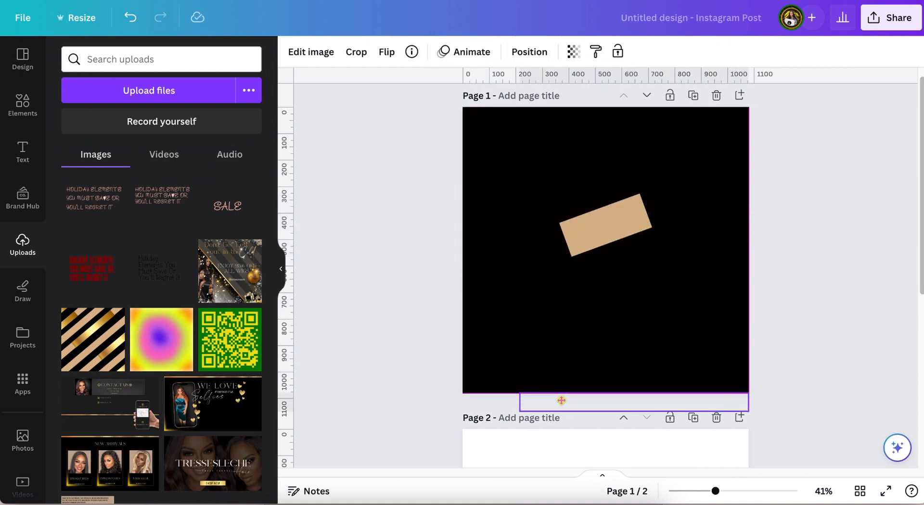
Step: Build three parallel diagonal tan stripes across the upper-left half of page 1 from the tilted bar
left_click(595, 242)
left_click_drag(605, 232, 604, 227)
scroll(613, 406, "down", 2)
scroll(610, 401, "up", 2)
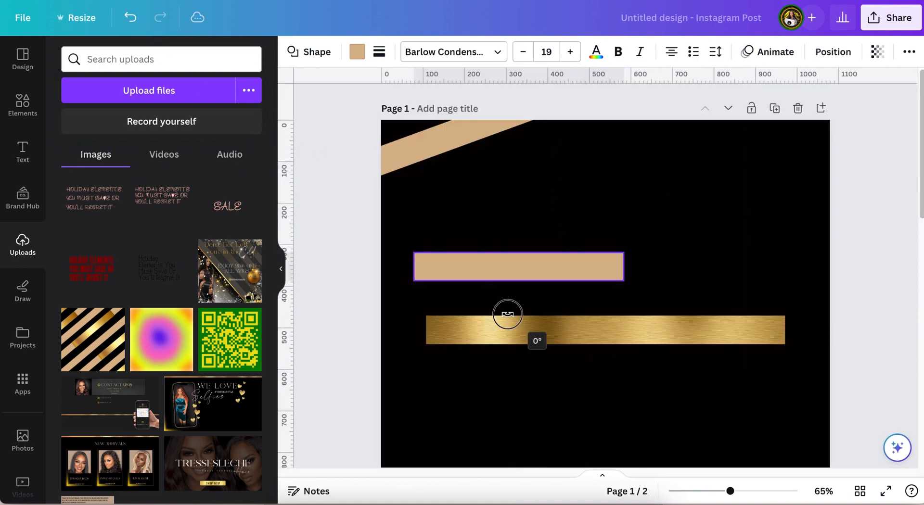
left_click_drag(507, 314, 541, 342)
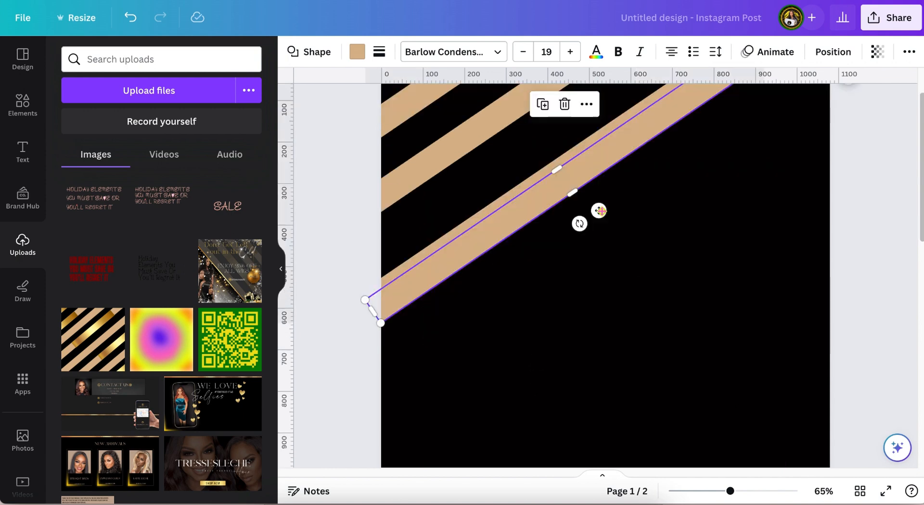
Step: Position a fourth tan stripe below the others and extend both of its ends past the page edges
left_click_drag(599, 211, 614, 311)
scroll(613, 308, "up", 2)
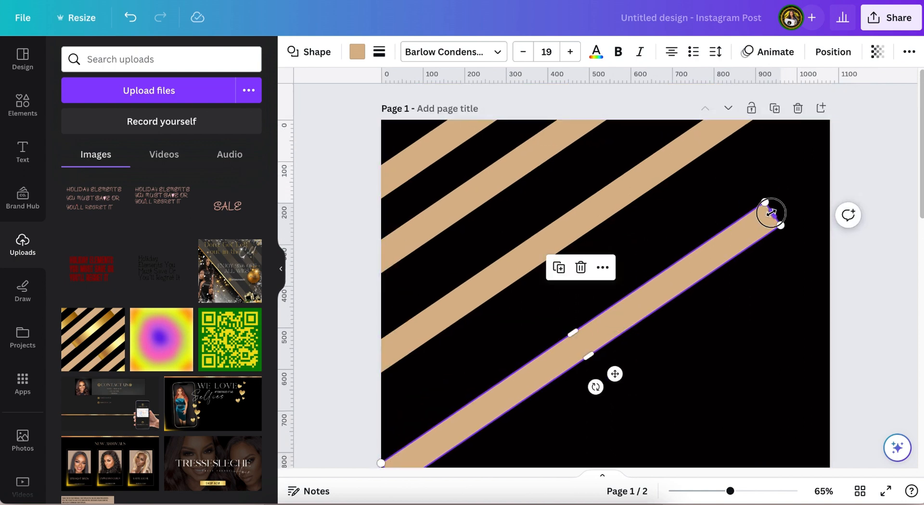
left_click_drag(771, 212, 843, 146)
scroll(843, 146, "down", 2)
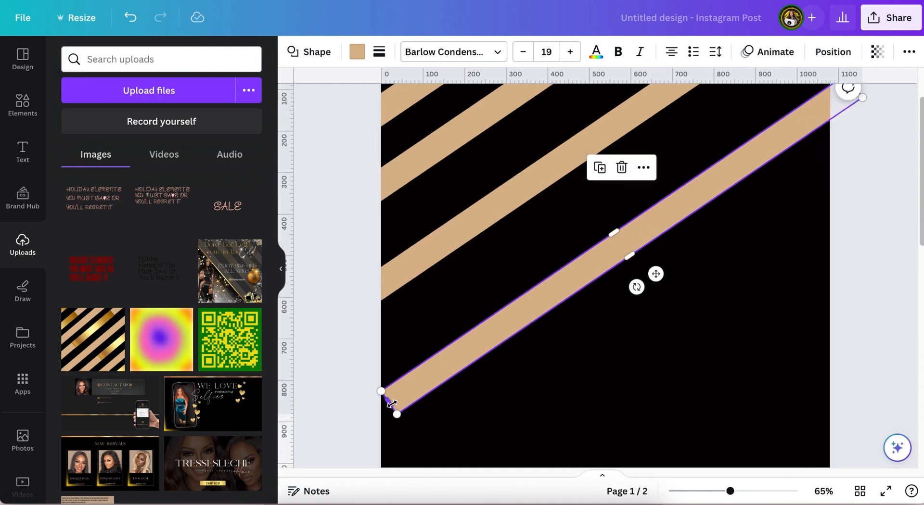
left_click_drag(392, 404, 361, 437)
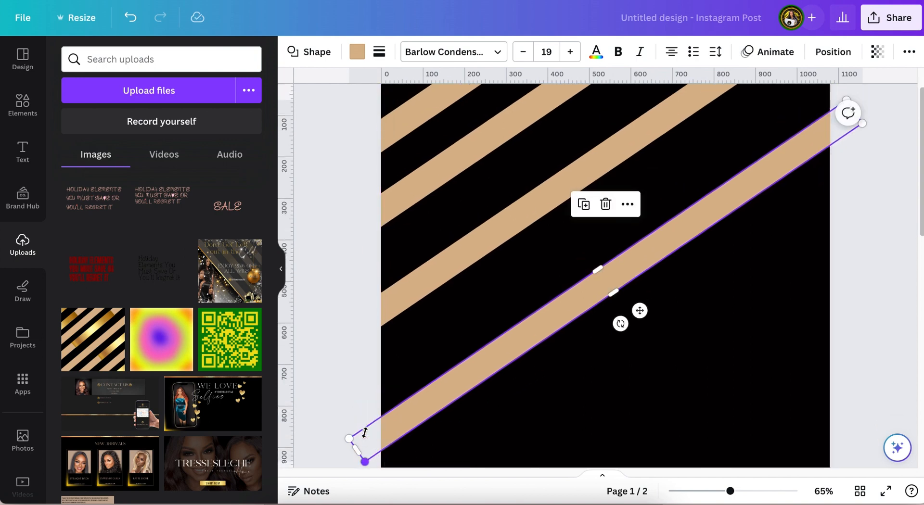
scroll(361, 437, "up", 2)
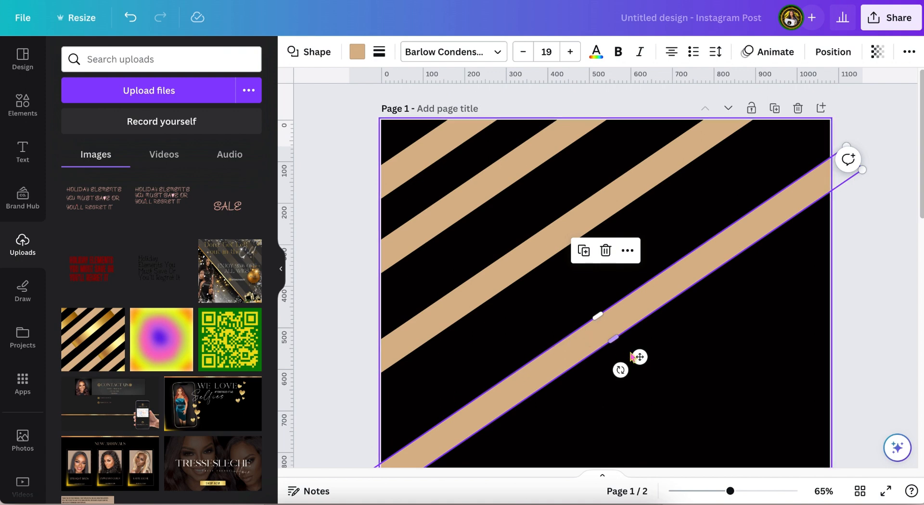
scroll(654, 374, "down", 2)
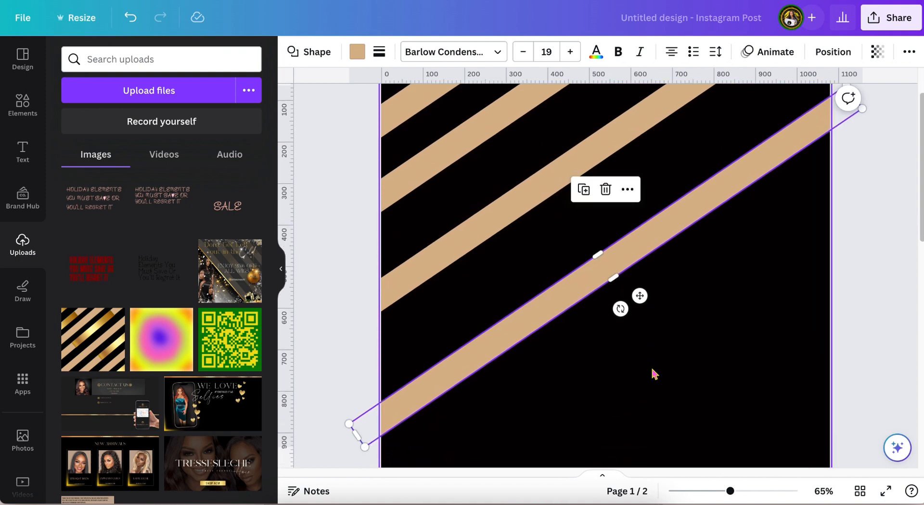
scroll(638, 346, "down", 1)
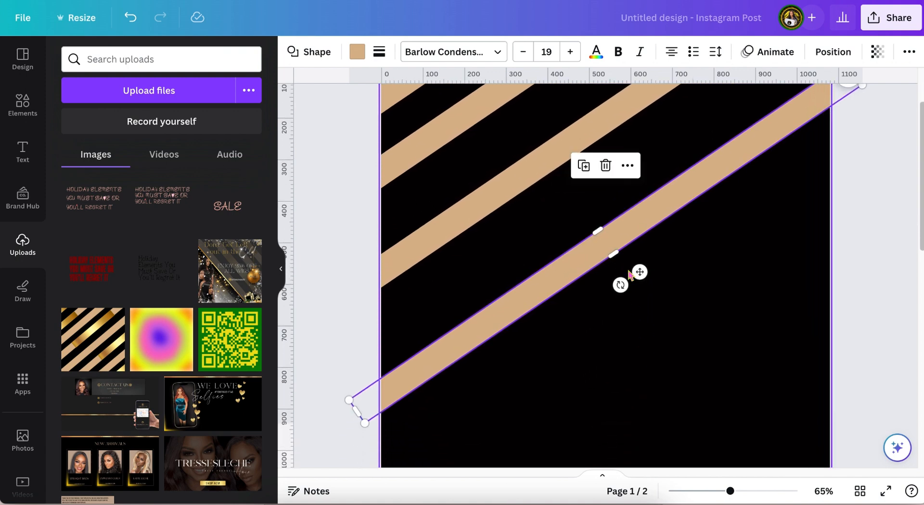
Step: Duplicate the long tan stripe and place the copy parallel to it, nearer the page's lower-right corner
left_click(584, 166)
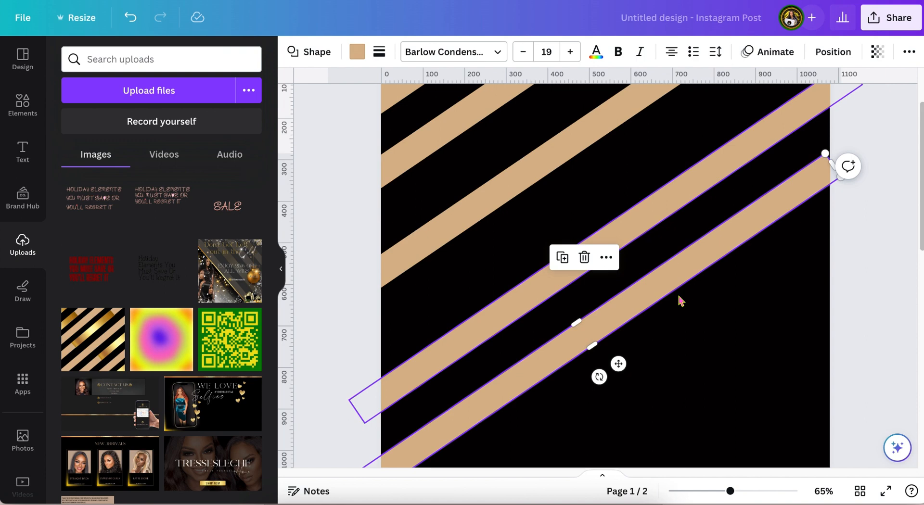
left_click_drag(618, 363, 670, 361)
scroll(671, 363, "down", 2)
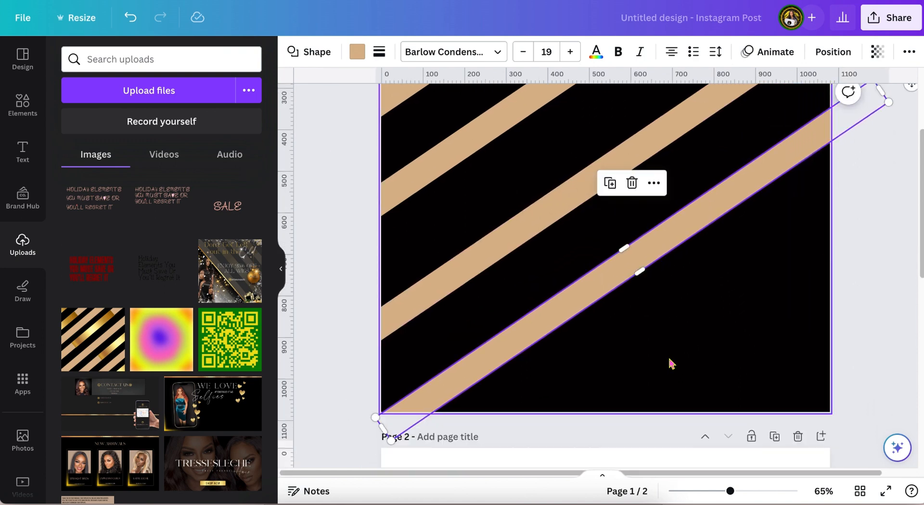
scroll(671, 363, "up", 3)
scroll(670, 362, "down", 1)
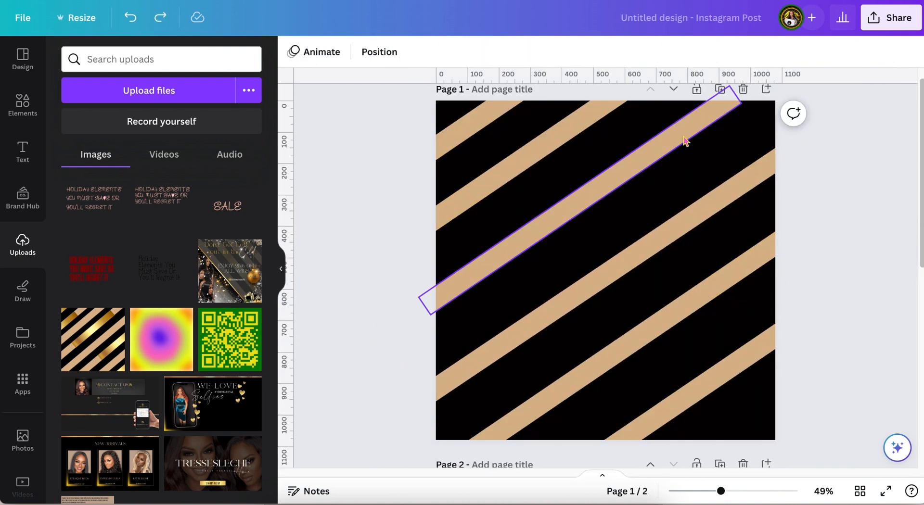
Step: Shift the lower tan stripes downward to widen the gaps and extend the third stripe's upper end toward the page edge
left_click(683, 139)
left_click_drag(700, 383, 731, 411)
left_click_drag(635, 356, 522, 241)
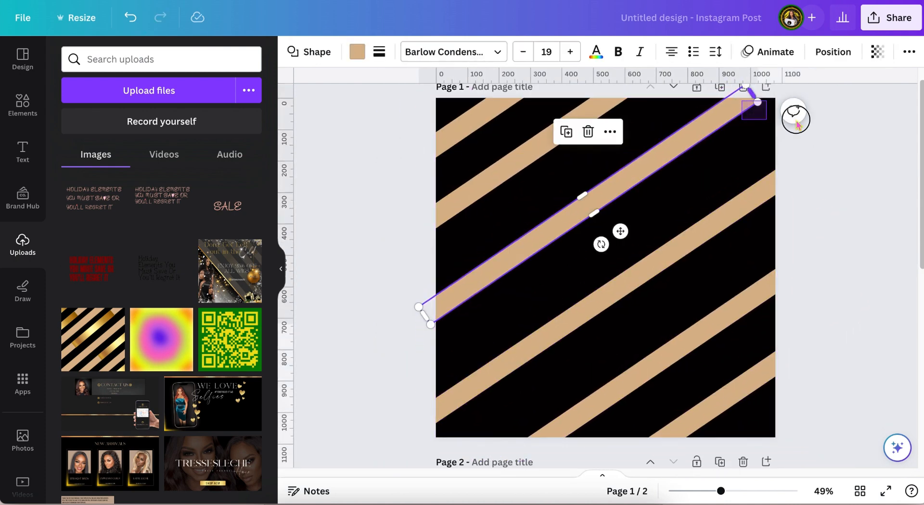
scroll(770, 118, "up", 1)
left_click_drag(751, 113, 765, 104)
Step: Reposition the first two tan stripes for more even spacing and extend the second stripe's upper end past the page edge
left_click(520, 171)
left_click_drag(519, 171, 522, 176)
left_click_drag(624, 113, 639, 102)
left_click(479, 142)
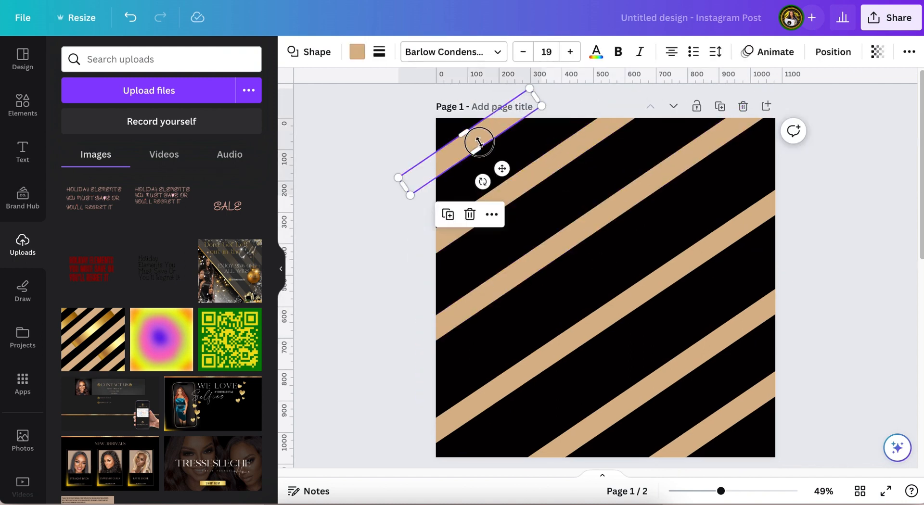
left_click(852, 177)
left_click_drag(479, 142, 518, 184)
scroll(852, 177, "up", 1)
left_click(853, 275)
scroll(852, 275, "down", 1)
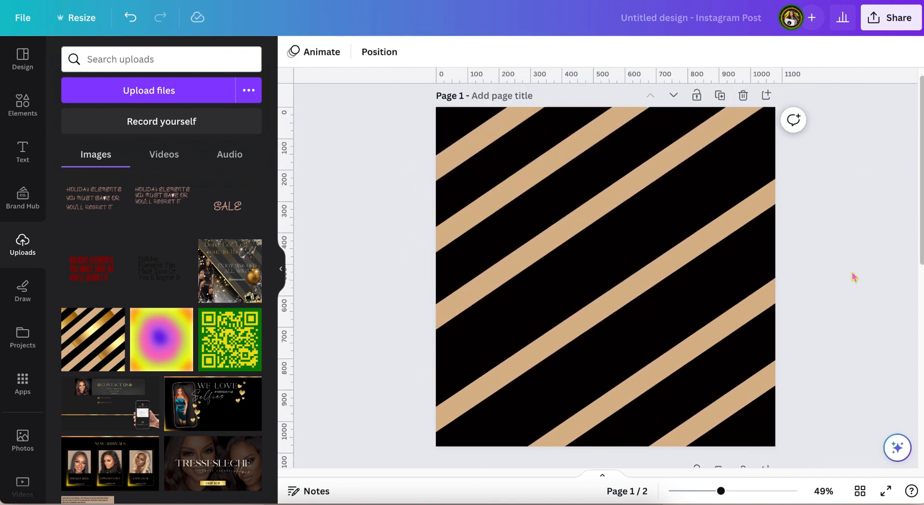
Step: Nudge the third and second tan stripes slightly lower and lengthen their upper ends past the page's top edge
left_click_drag(562, 219, 566, 227)
left_click_drag(759, 103, 774, 95)
left_click(814, 222)
scroll(814, 222, "down", 1)
scroll(814, 222, "up", 1)
left_click(517, 169)
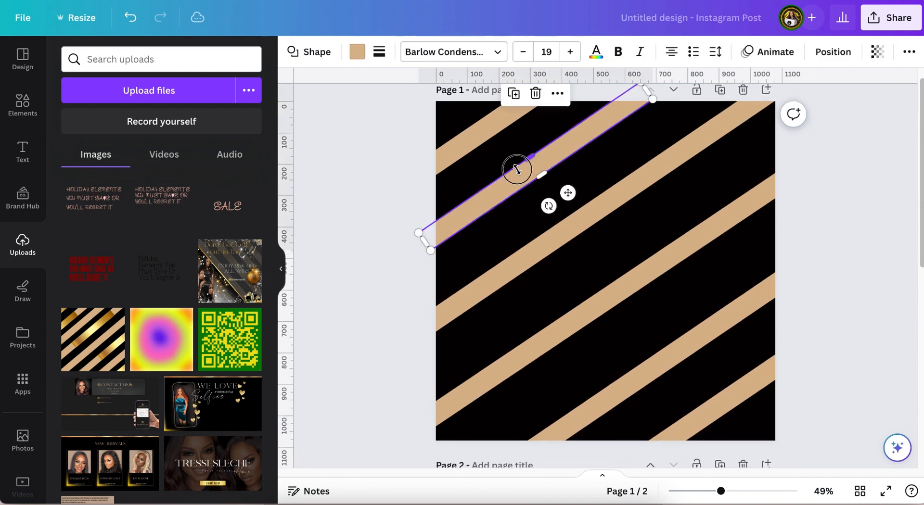
left_click_drag(517, 170, 520, 174)
left_click_drag(658, 87, 670, 79)
left_click(875, 159)
Step: Move the gold strip from page 2 onto page 1 and rotate it to line up with the fourth tan stripe
scroll(875, 159, "down", 4)
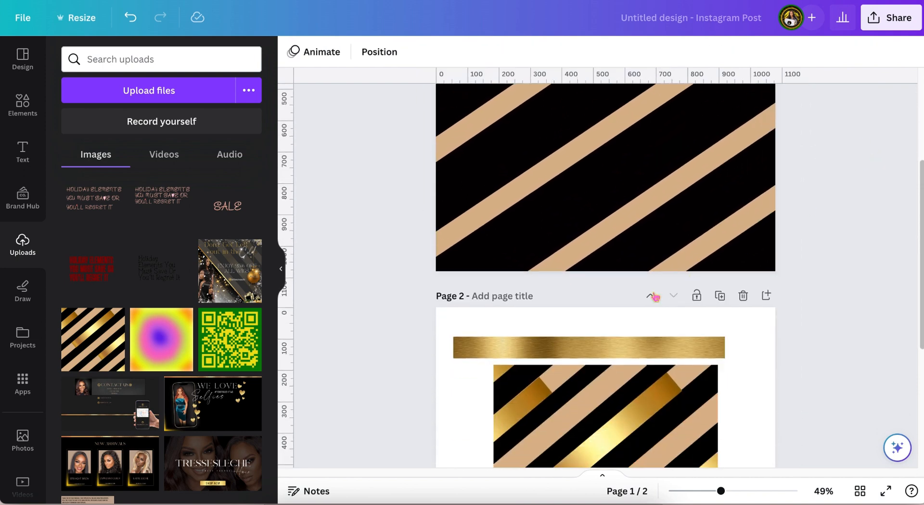
left_click(606, 353)
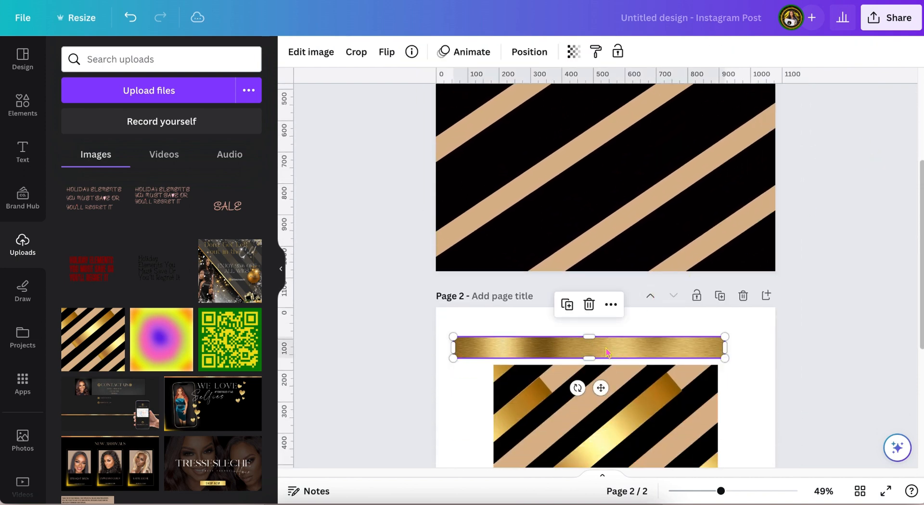
left_click_drag(607, 348, 609, 166)
scroll(610, 169, "up", 3)
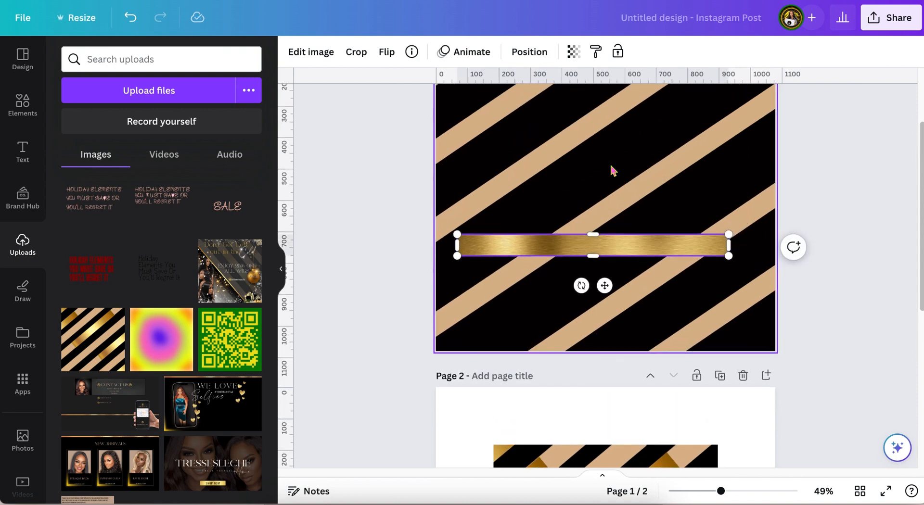
scroll(612, 170, "up", 2)
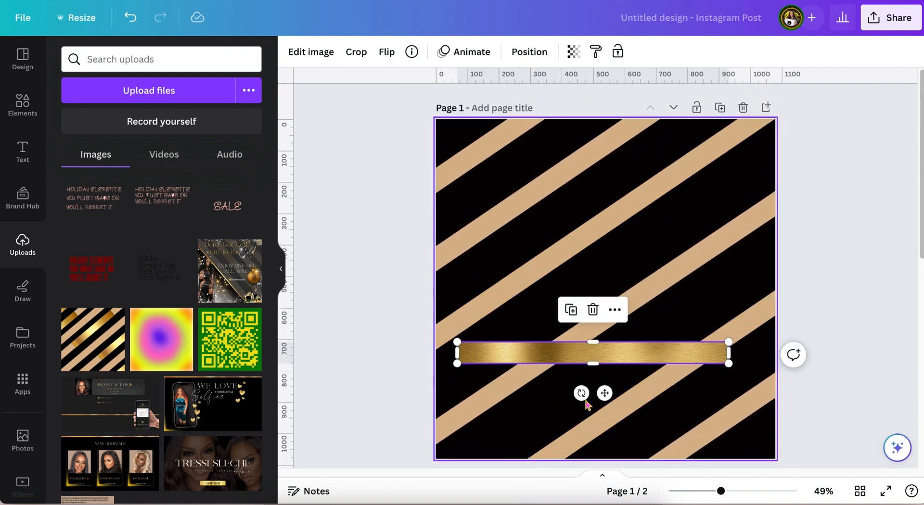
left_click_drag(582, 394, 619, 356)
left_click_drag(720, 491, 731, 491)
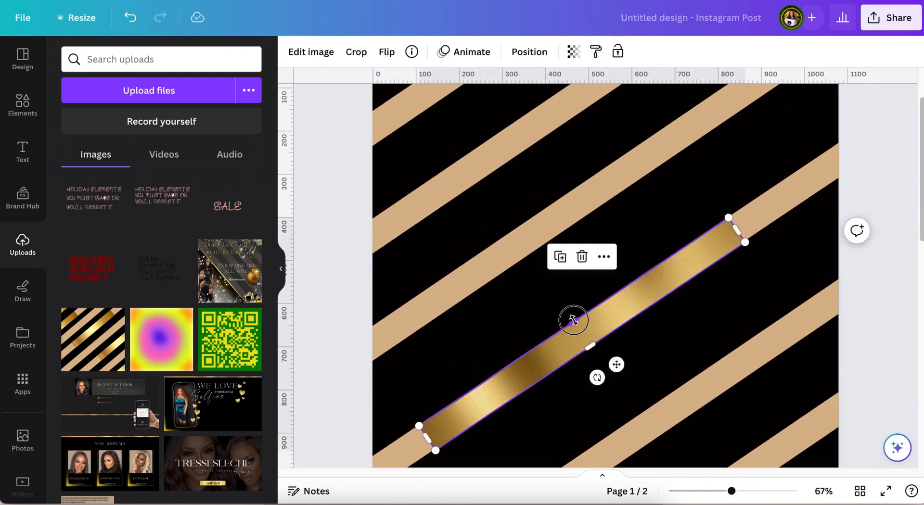
Step: Place copies of the gold strip over the third and second tan stripes, shortening the copy on the second stripe
left_click_drag(573, 320, 626, 166)
scroll(664, 207, "up", 2)
left_click_drag(664, 246, 425, 296)
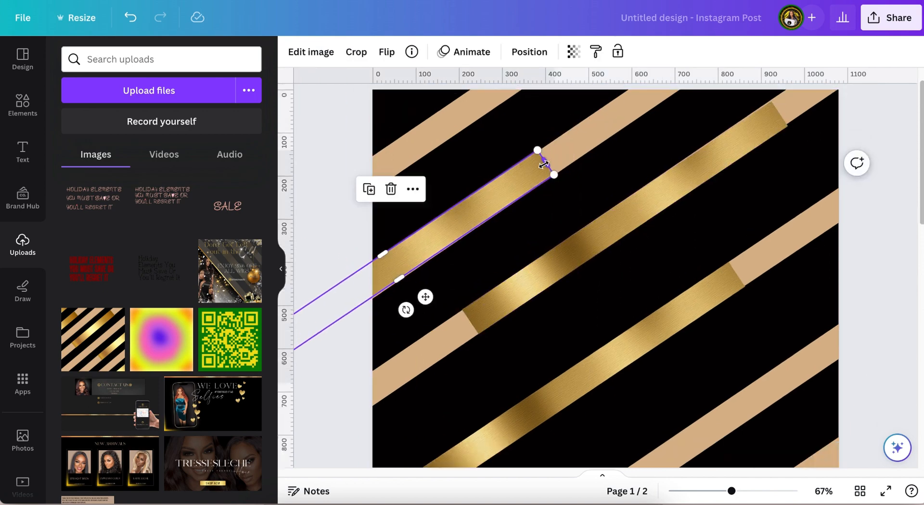
left_click_drag(543, 165, 392, 264)
left_click_drag(349, 349, 472, 270)
scroll(635, 196, "up", 1)
Step: Place a copy of the gold strip over part of the tan stripe near the page's lower-right corner
scroll(635, 196, "down", 4)
left_click(415, 234)
left_click_drag(377, 203, 817, 325)
left_click(870, 205)
scroll(870, 200, "down", 2)
left_click(789, 228)
left_click(753, 162)
left_click_drag(819, 276, 467, 98)
left_click(887, 264)
scroll(886, 264, "down", 1)
left_click(743, 354)
left_click(682, 302)
Step: Place another short gold strip copy over the upper end of the first tan stripe in the page's upper-left corner
scroll(466, 104, "up", 4)
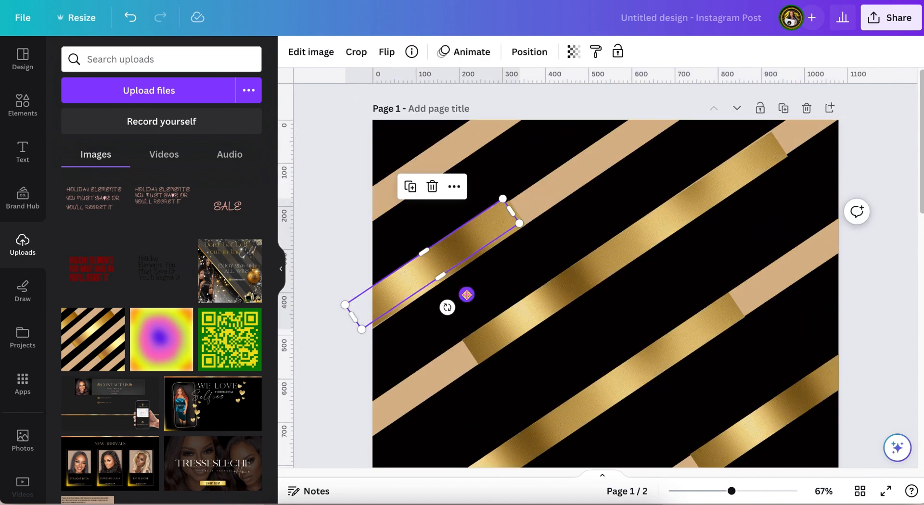
left_click_drag(466, 295, 536, 144)
left_click(339, 180)
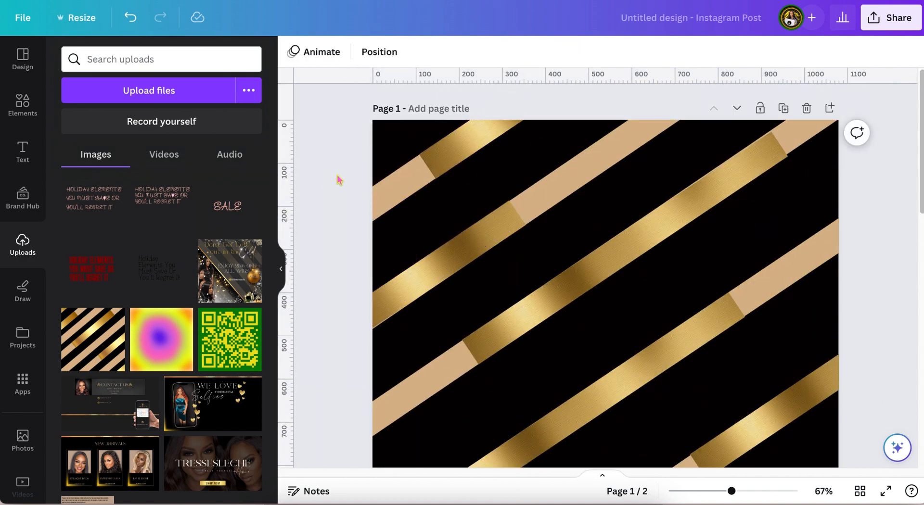
Step: Slightly adjust the rotation of the long gold strip on the third tan stripe of page 1
right_click(628, 247)
left_click(871, 183)
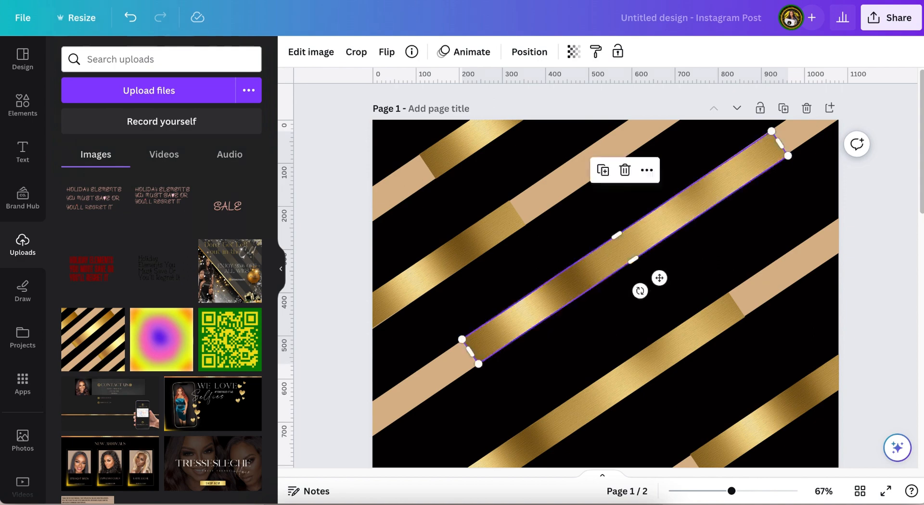
left_click_drag(640, 291, 643, 291)
left_click(888, 234)
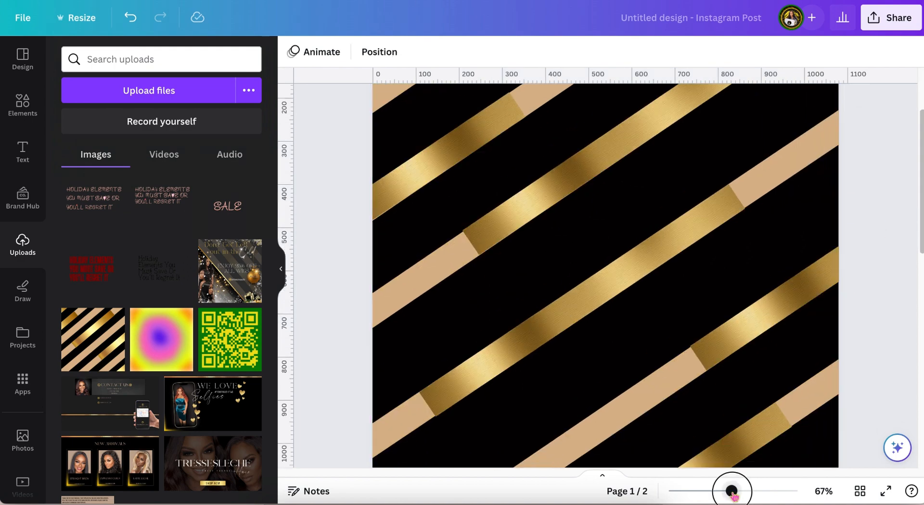
Step: Duplicate the finished pattern page twice
left_click_drag(731, 491, 719, 491)
left_click(705, 107)
left_click(705, 107)
scroll(833, 176, "up", 14)
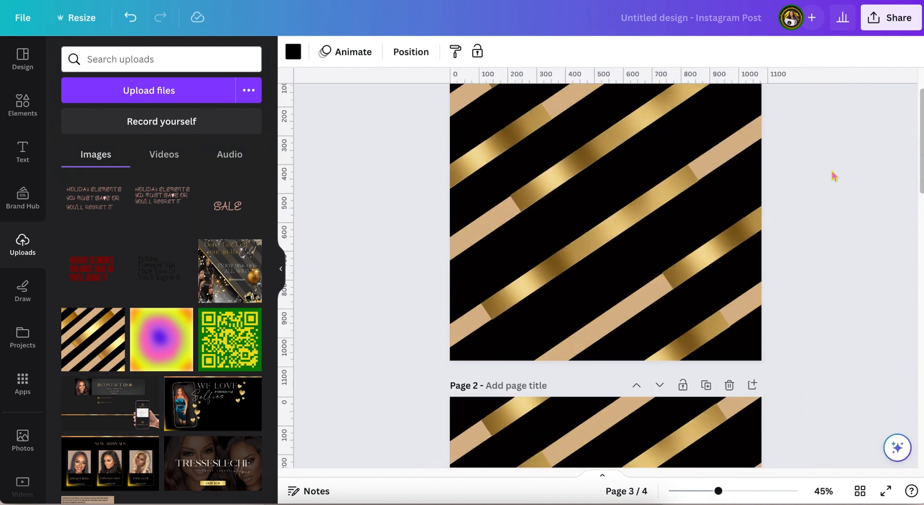
Step: Change the background color of page 2 to white
scroll(834, 176, "down", 7)
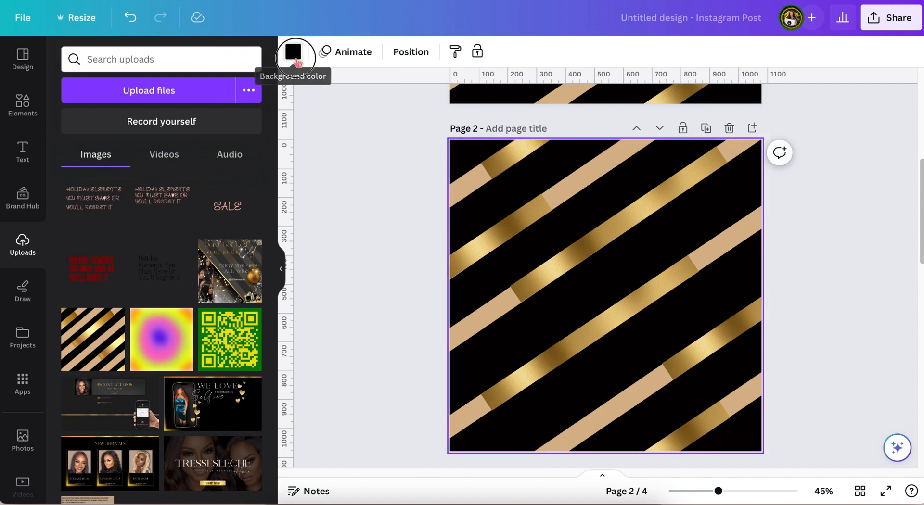
left_click(296, 59)
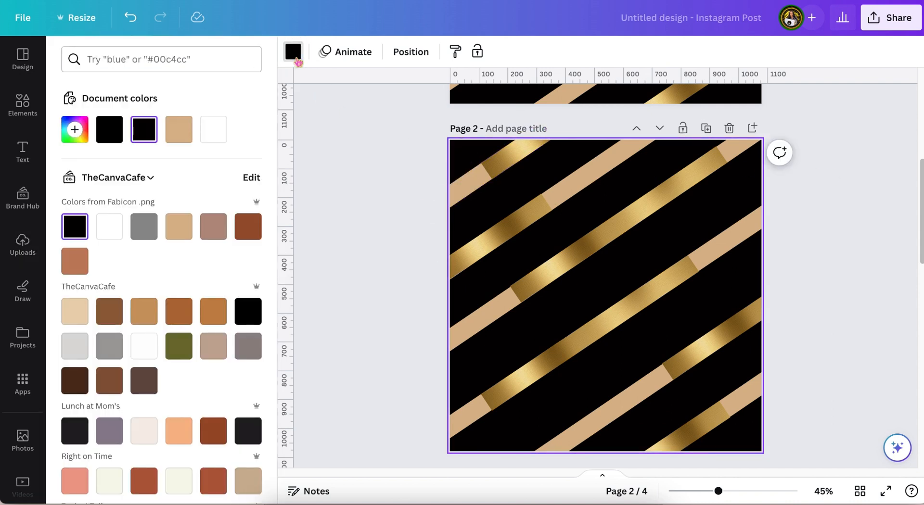
left_click(217, 131)
Step: Recolor all the tan diagonal stripes on page 2 to black (#000000), keeping the gold strips
left_click(459, 195)
left_click(144, 130)
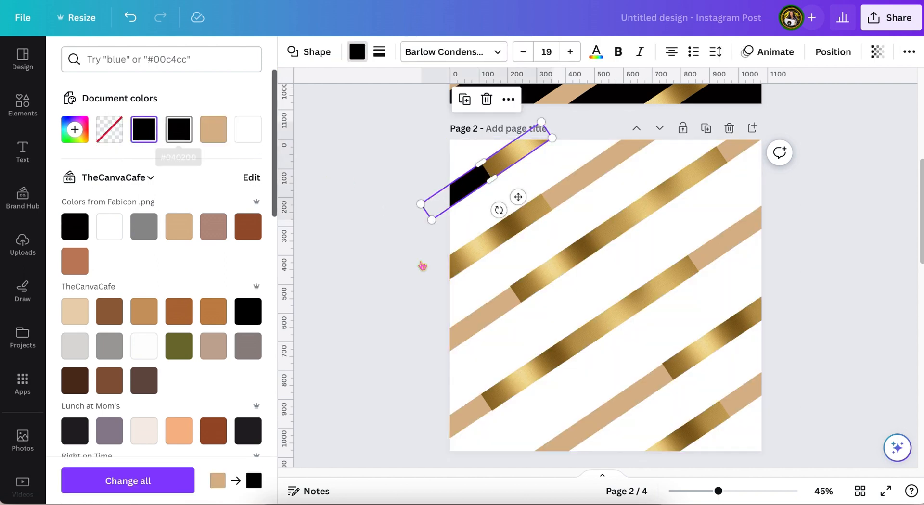
left_click(445, 264)
left_click(143, 130)
left_click(565, 259)
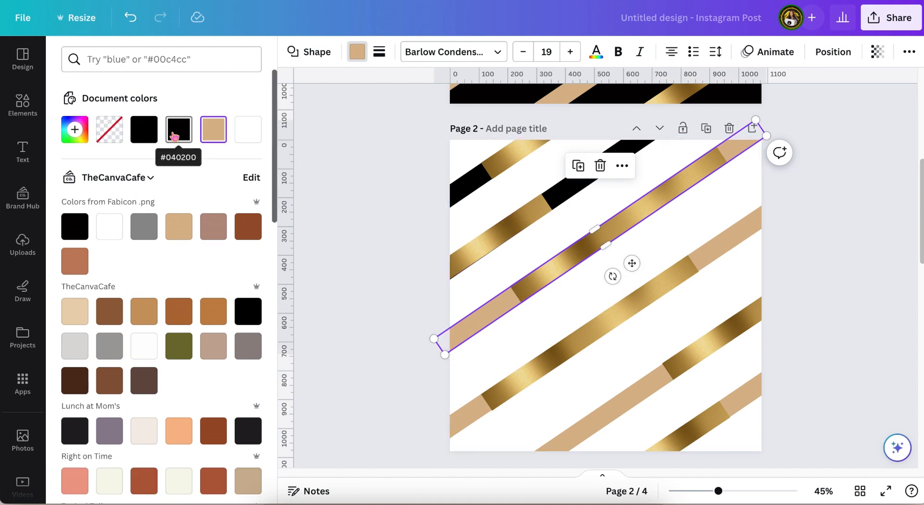
left_click(149, 136)
left_click(577, 339)
left_click(144, 130)
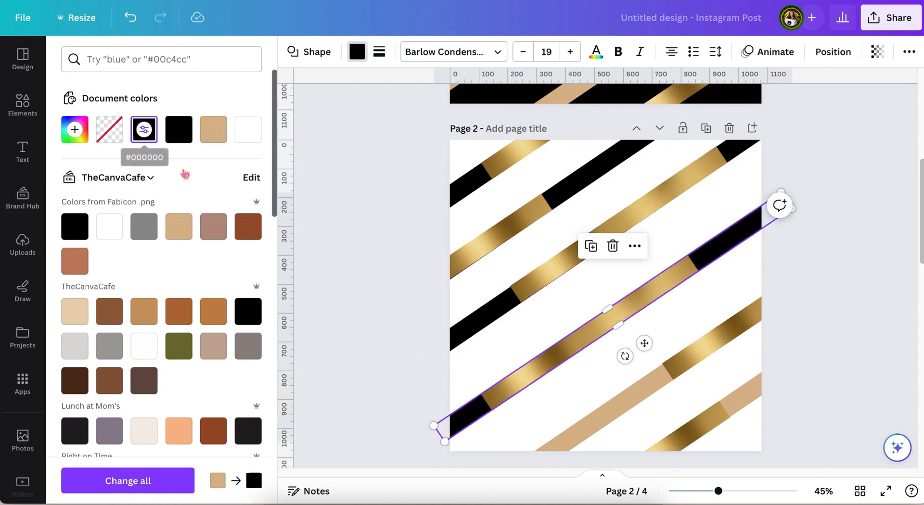
left_click(572, 437)
left_click(143, 130)
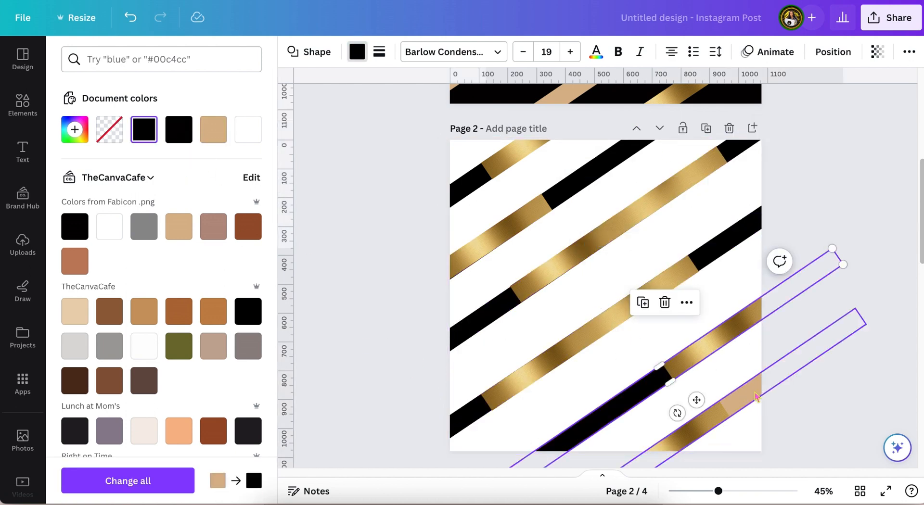
left_click(741, 397)
left_click(149, 136)
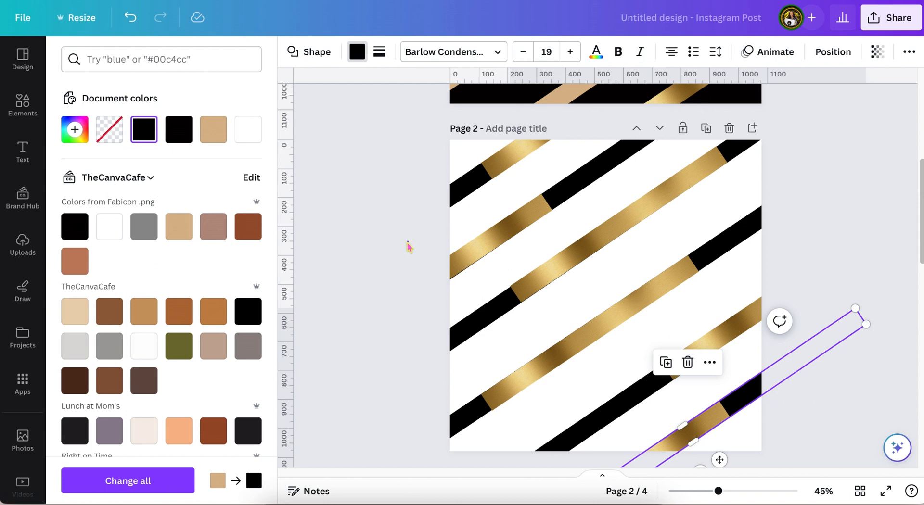
left_click(408, 247)
Step: Duplicate the white pattern page and open the background color choices for the copy
scroll(407, 248, "down", 4)
scroll(407, 247, "up", 3)
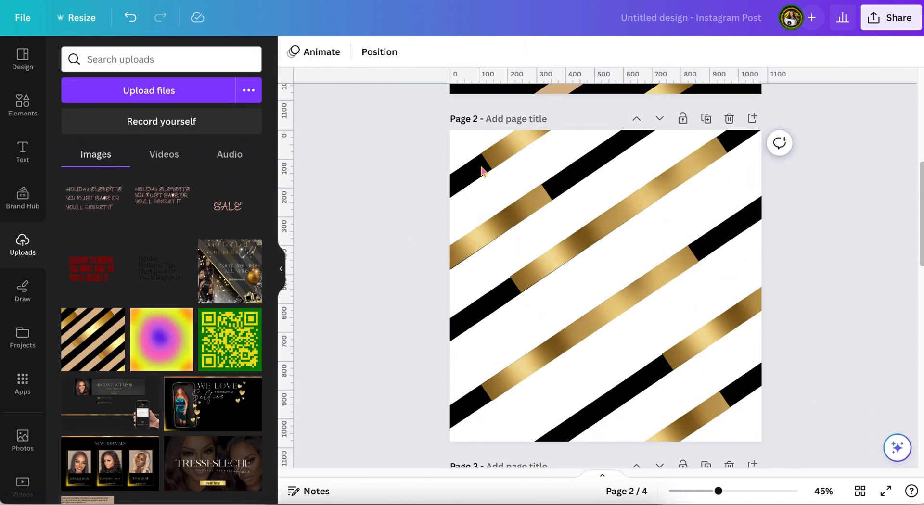
left_click(705, 120)
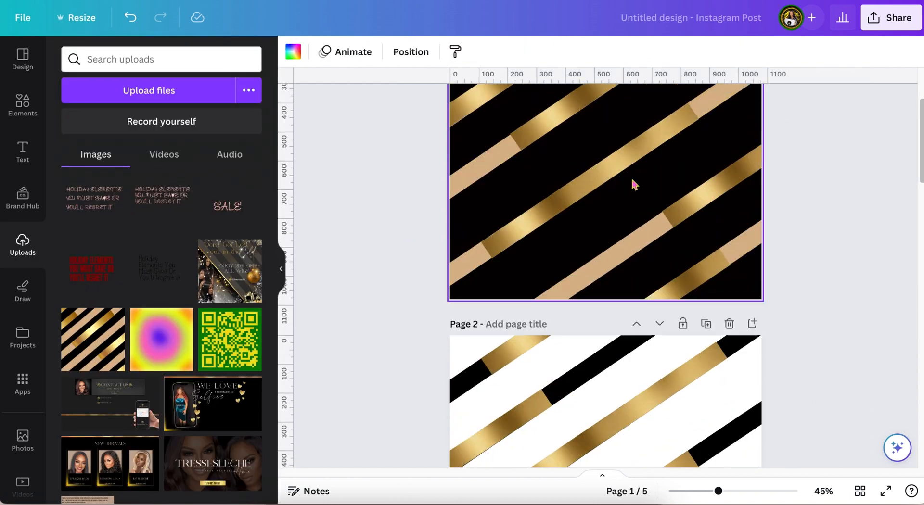
left_click(293, 52)
Step: Try tan, yellow, green and pale pink as the background color of page 3
left_click(171, 138)
scroll(99, 382, "down", 7)
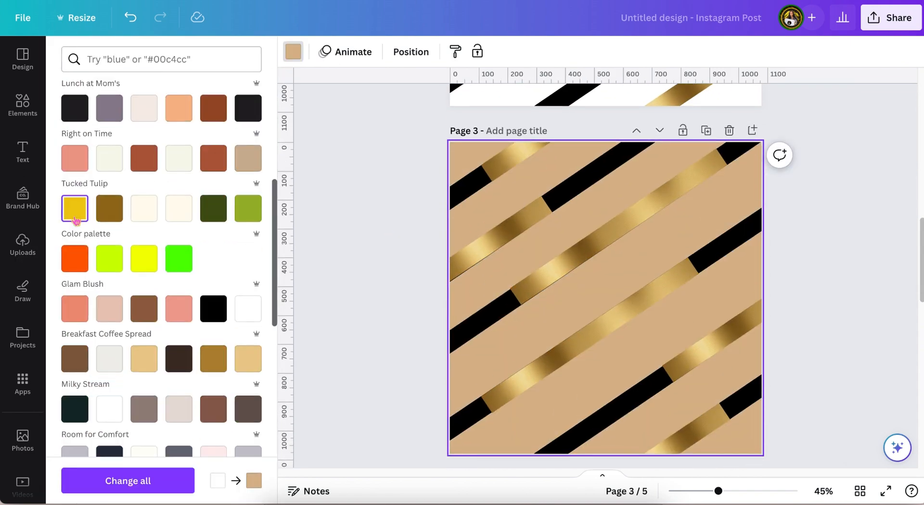
left_click(75, 216)
left_click(247, 212)
left_click(213, 213)
scroll(181, 372, "up", 2)
scroll(181, 374, "down", 4)
left_click(180, 404)
left_click(211, 352)
scroll(211, 355, "down", 8)
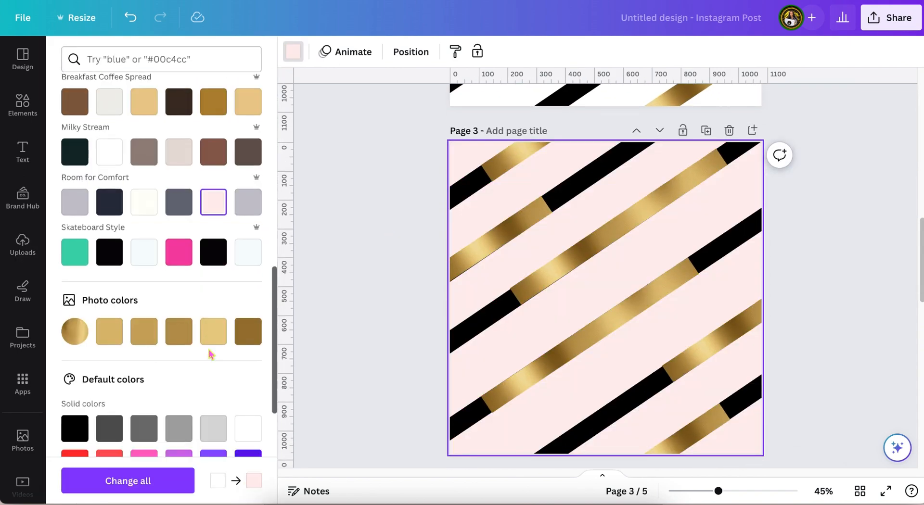
Step: Set the background of page 3 to the pink-to-yellow gradient
left_click(212, 324)
left_click(214, 396)
left_click(76, 393)
left_click(178, 392)
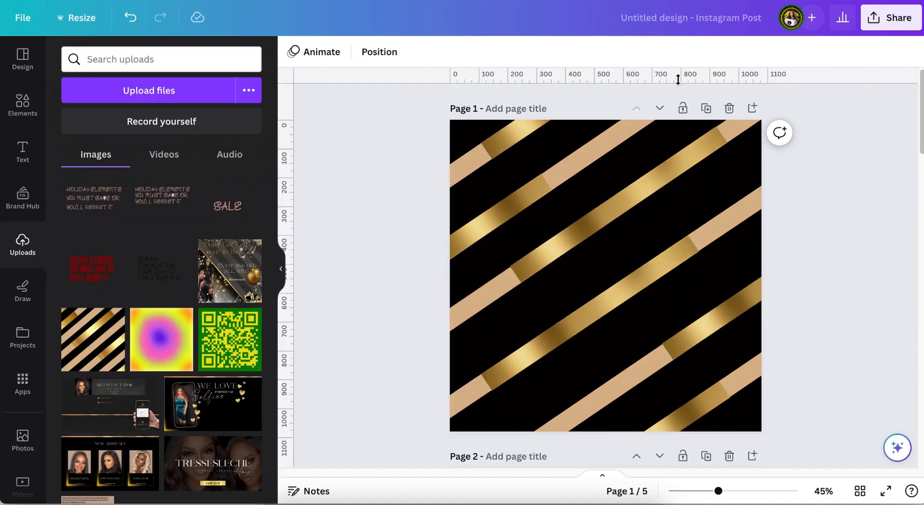
Step: Download only pages 1–3 of the design as PNG images at 1,080 × 1,080 px
left_click(878, 25)
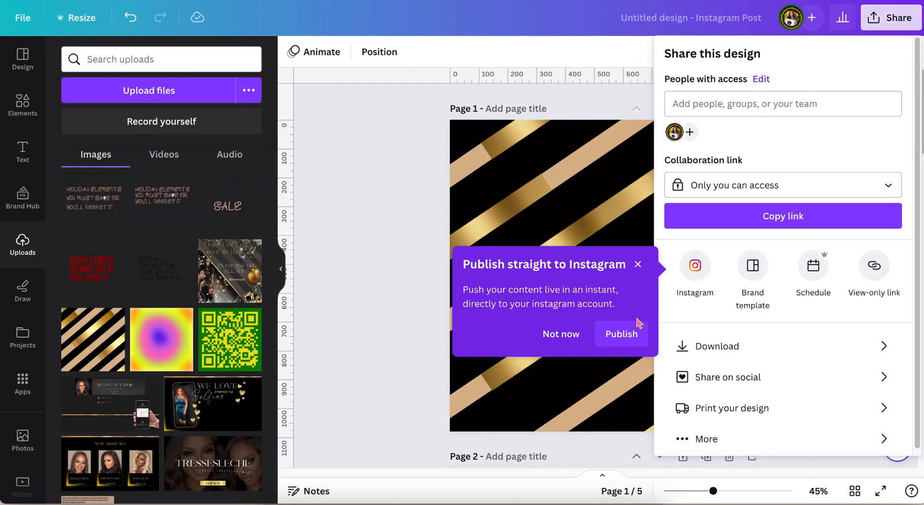
left_click(673, 349)
left_click(748, 251)
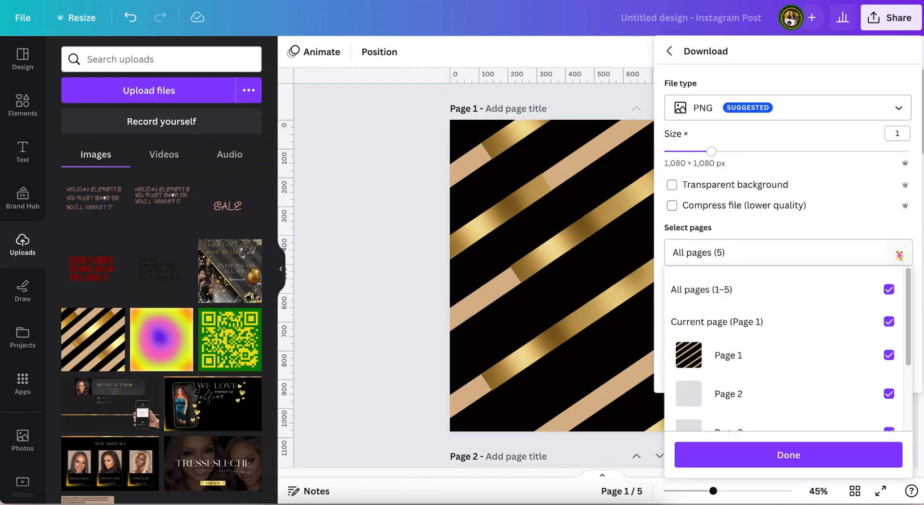
scroll(784, 336, "down", 3)
left_click(888, 377)
left_click(889, 417)
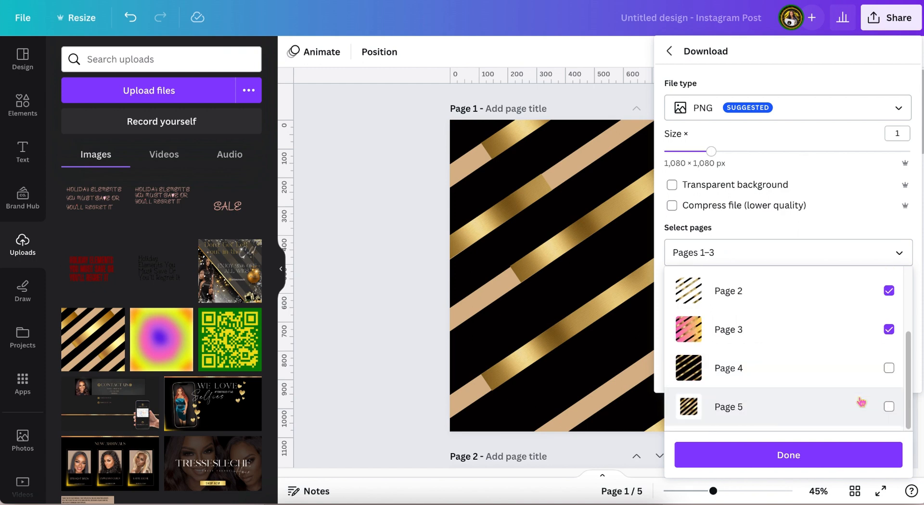
scroll(861, 401, "up", 3)
left_click(810, 461)
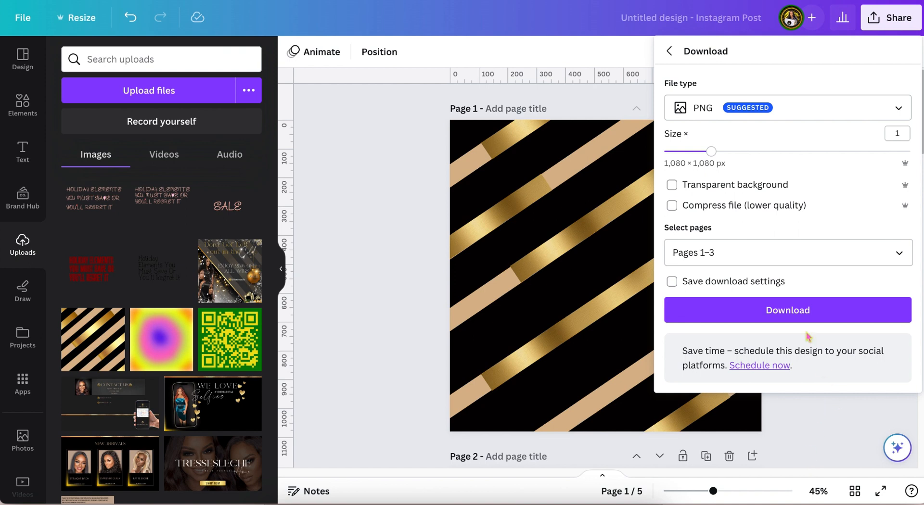
left_click(789, 313)
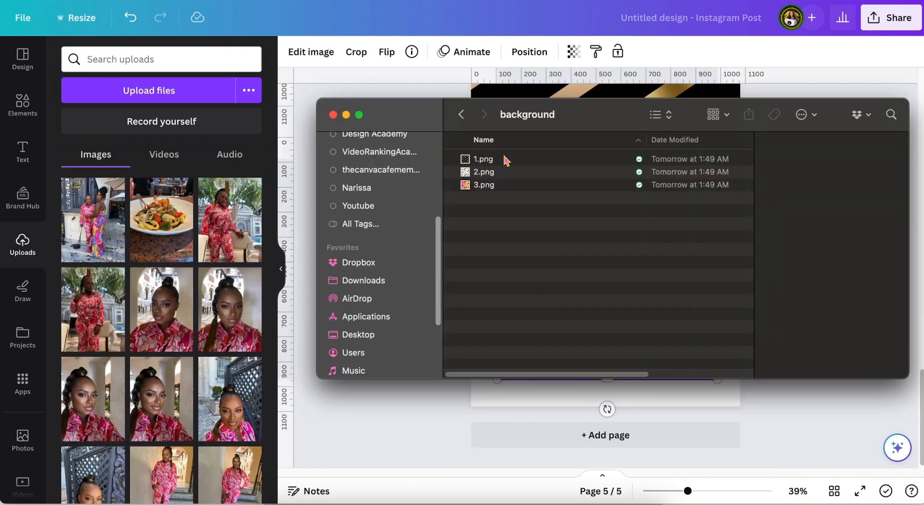
Step: Upload 1.png, 2.png and 3.png from the background folder to the design's image uploads
left_click(504, 159)
left_click(506, 185, "shift")
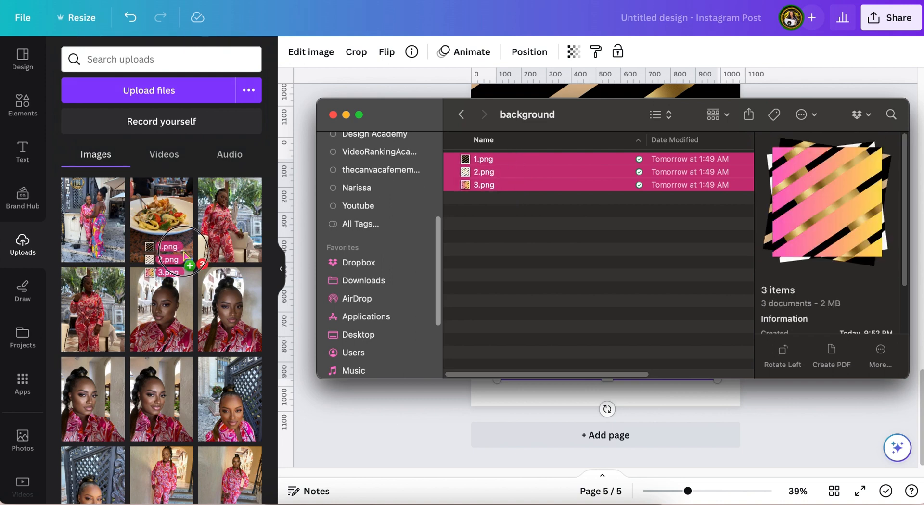
left_click_drag(184, 252, 184, 252)
left_click(332, 115)
Step: Add a new page 6 and insert the uploaded pink-and-yellow striped pattern on it
left_click(605, 435)
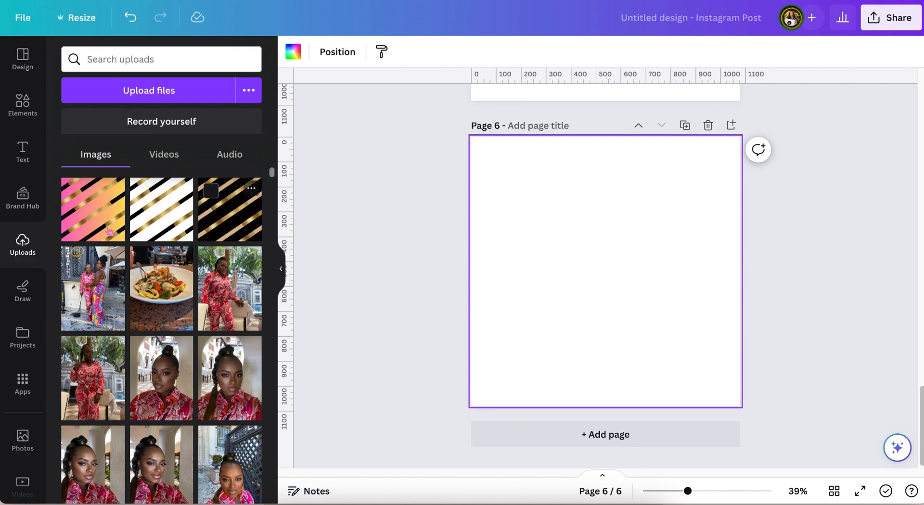
left_click(82, 221)
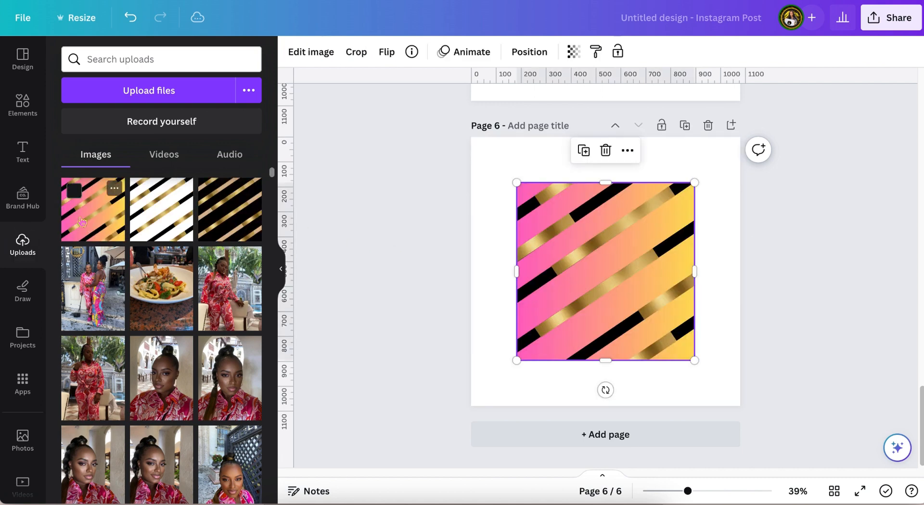
left_click(347, 210)
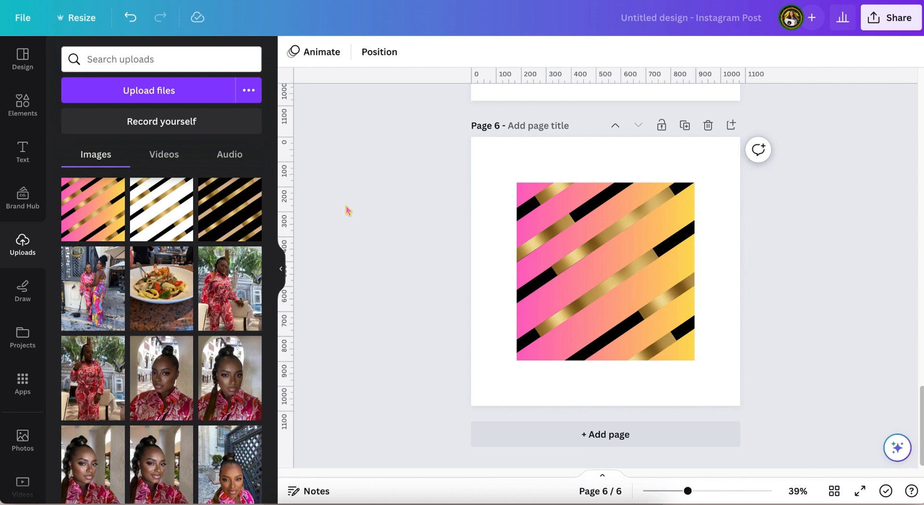
Step: Enlarge the pattern image to fill page 6 and slightly lower its opacity
left_click(566, 233)
scroll(665, 460, "up", 2)
left_click_drag(608, 290, 556, 239)
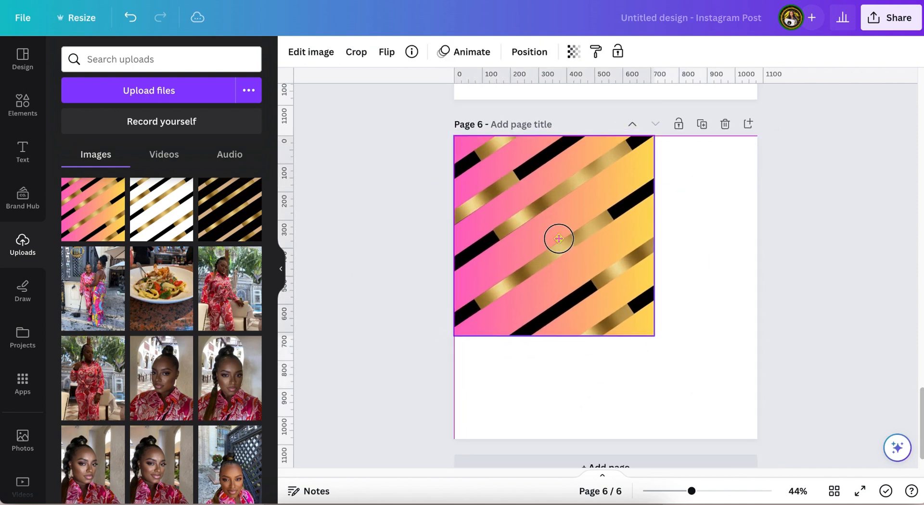
left_click_drag(656, 334, 756, 439)
left_click(573, 52)
left_click_drag(573, 103, 548, 101)
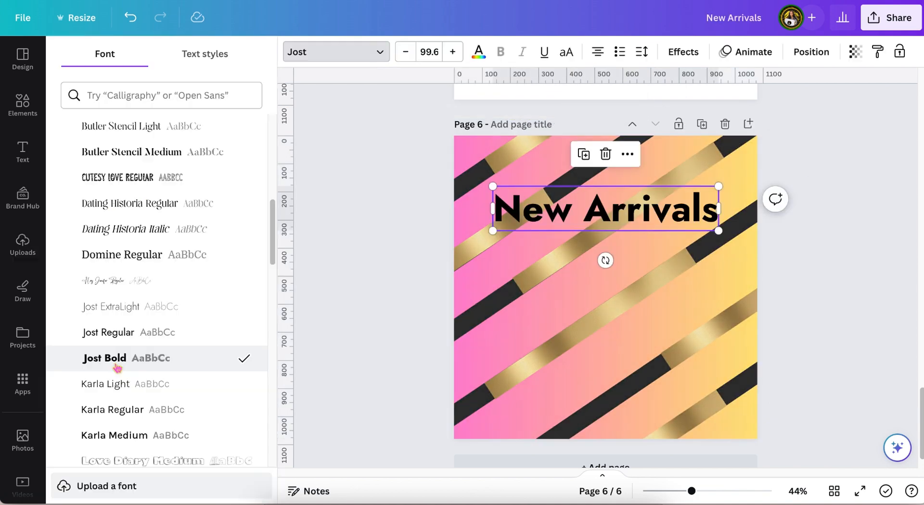
Step: Change the font of the New Arrivals heading to Braggadocio
scroll(117, 367, "down", 3)
scroll(124, 409, "down", 5)
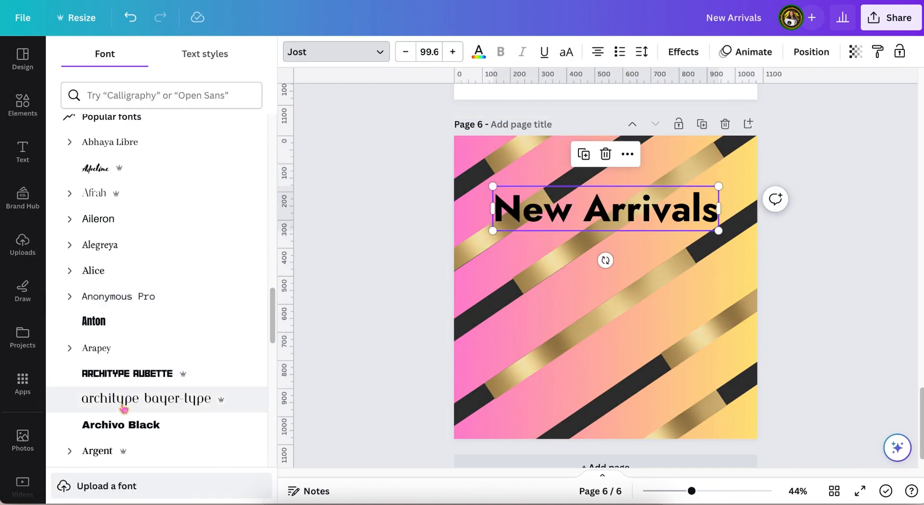
scroll(124, 362, "up", 1)
scroll(124, 362, "down", 5)
left_click(126, 341)
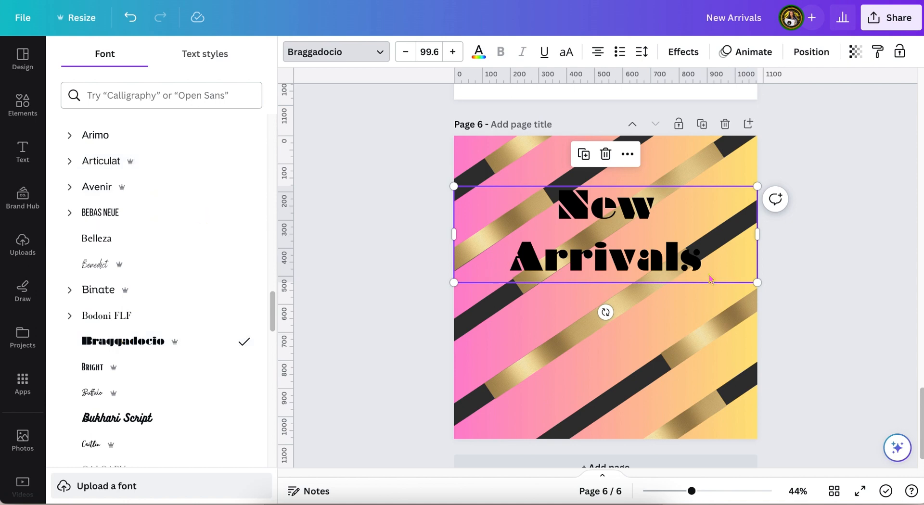
Step: Fit the New Arrivals heading on a single line and rotate it parallel to the diagonal stripes
left_click_drag(760, 232, 773, 233)
left_click_drag(771, 231, 721, 228)
left_click_drag(601, 253, 647, 303)
Step: Color the New Arrivals heading white and duplicate it down the diagonal bands for three headings in total
left_click(478, 51)
left_click(216, 130)
key("ctrl+d")
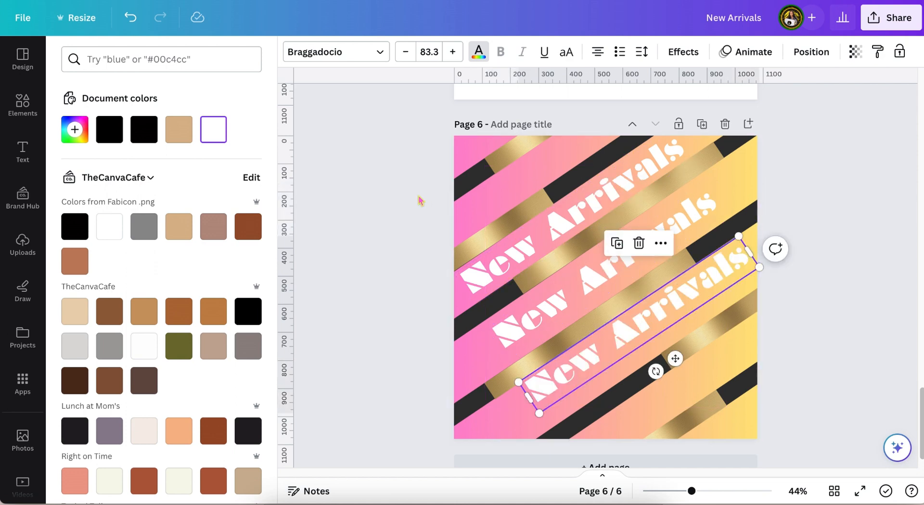
Step: Place another heading copy in the upper-left diagonal band, set in the Horizon font and scaled to fit the band
left_click(544, 240)
left_click_drag(617, 256, 583, 198)
left_click(336, 52)
left_click(129, 440)
left_click_drag(687, 143, 556, 182)
left_click_drag(545, 165, 650, 92)
Step: Try the Lovelo and Recoleta fonts on the heading in the second diagonal band
left_click(568, 227)
scroll(134, 428, "down", 7)
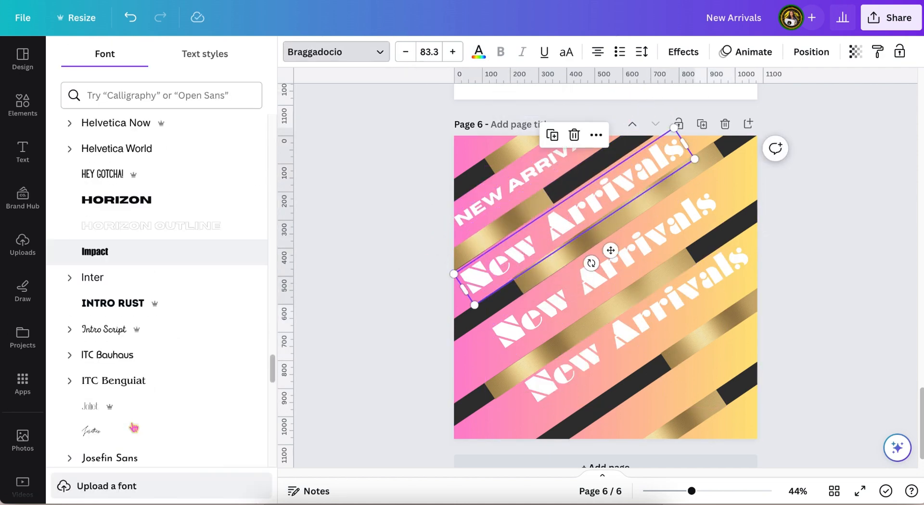
left_click(133, 455)
left_click_drag(697, 159, 714, 121)
left_click(377, 51)
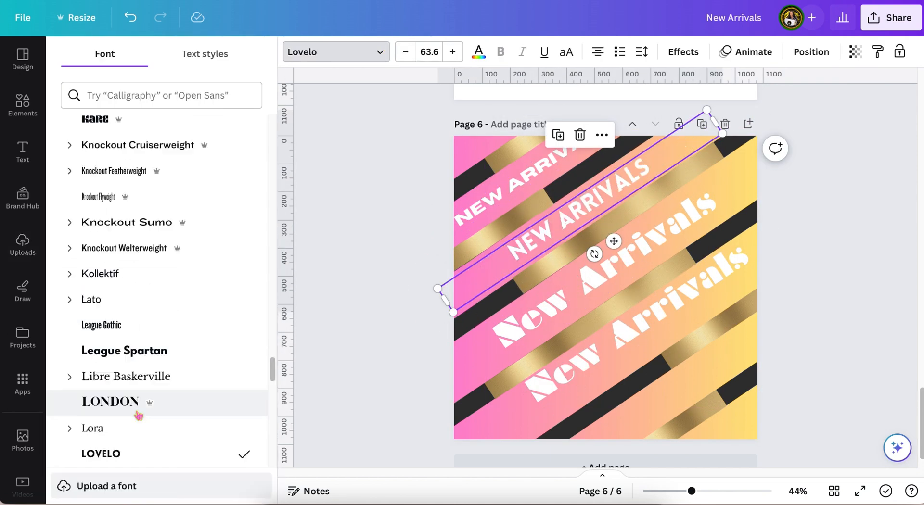
scroll(137, 410, "down", 10)
left_click(113, 417)
scroll(120, 404, "down", 7)
left_click(104, 303)
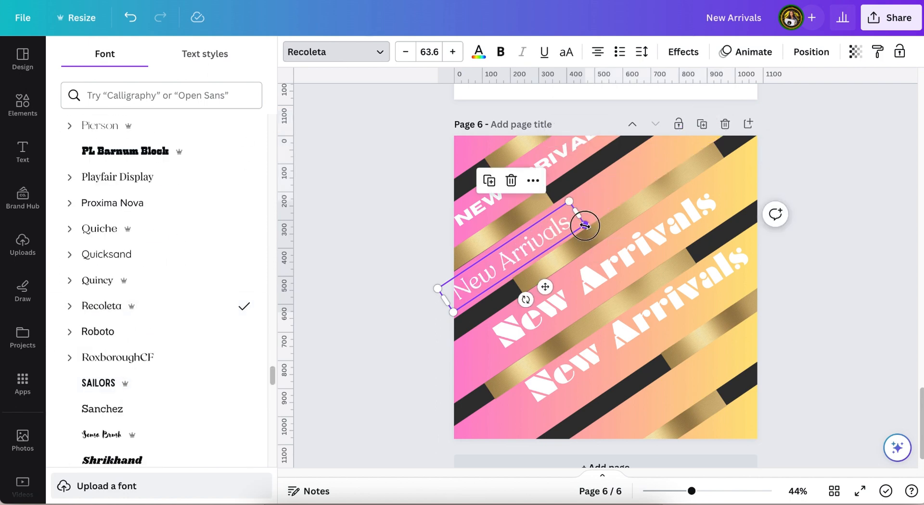
left_click(410, 272)
Step: Give the three lower New Arrivals headings the top heading's Horizon text style and enlarge the lowest one
left_click(622, 319)
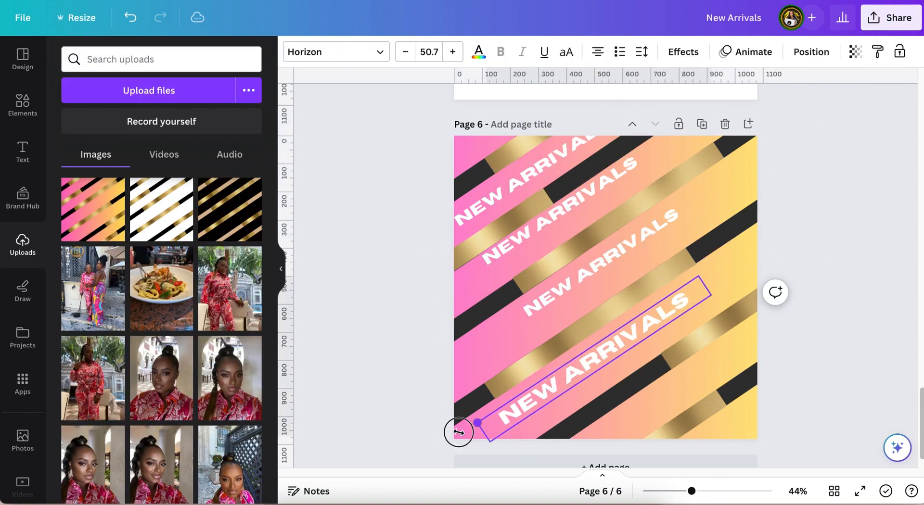
left_click_drag(458, 429, 462, 380)
left_click(877, 52)
Step: Enlarge the three lower New Arrivals headings to span their bands, with the third at size 77.7 and the lowest at 87.6
left_click(534, 230)
left_click_drag(483, 290, 453, 310)
left_click_drag(585, 259, 588, 262)
left_click(611, 270)
left_click_drag(705, 181, 763, 136)
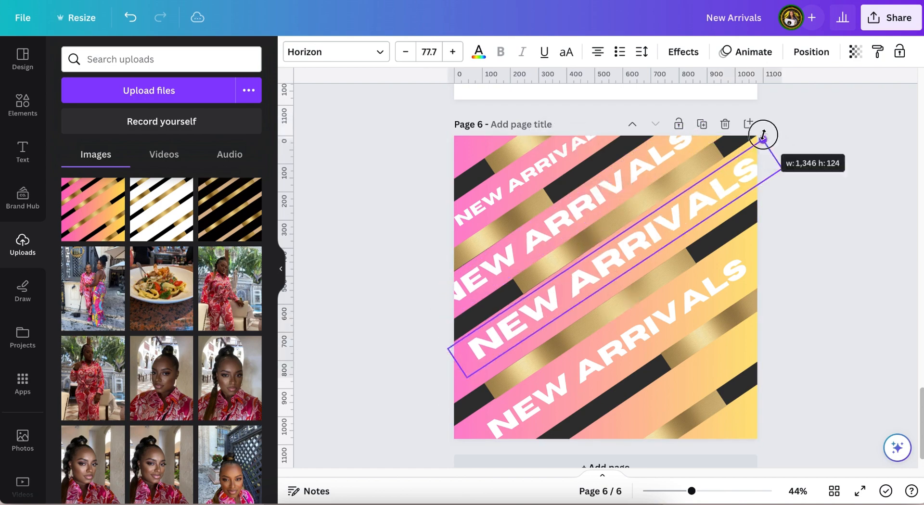
left_click(707, 294)
left_click_drag(763, 234, 828, 168)
Step: Outline the lowest New Arrivals heading and give the third heading an Echo effect in black
left_click(683, 51)
left_click(222, 216)
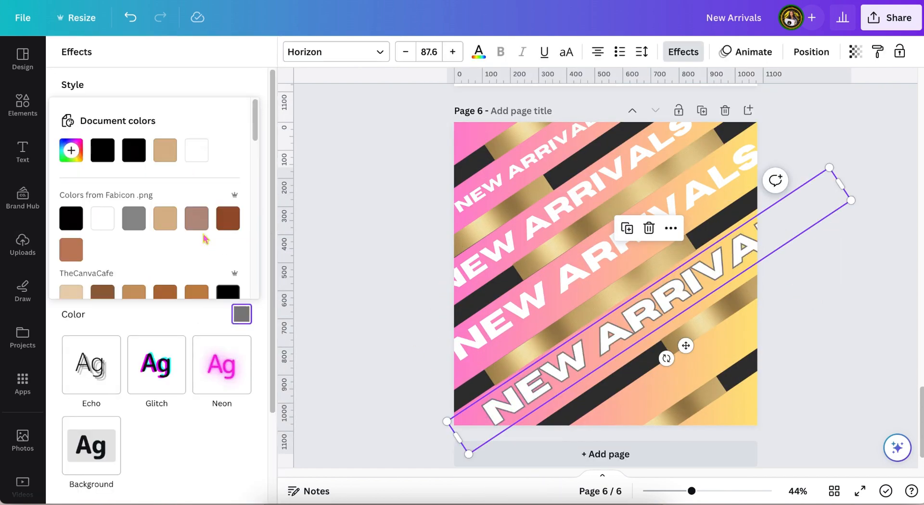
left_click(92, 365)
left_click(241, 430)
left_click(101, 264)
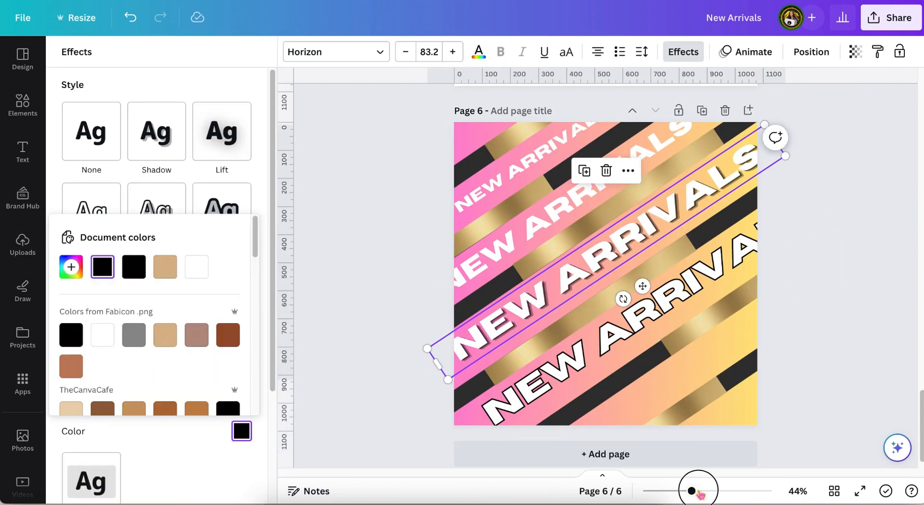
Step: Give the lowest New Arrivals heading a black Shadow effect with transparency 75 and some blur
left_click(702, 491)
left_click(620, 289)
left_click(156, 133)
scroll(145, 216, "down", 3)
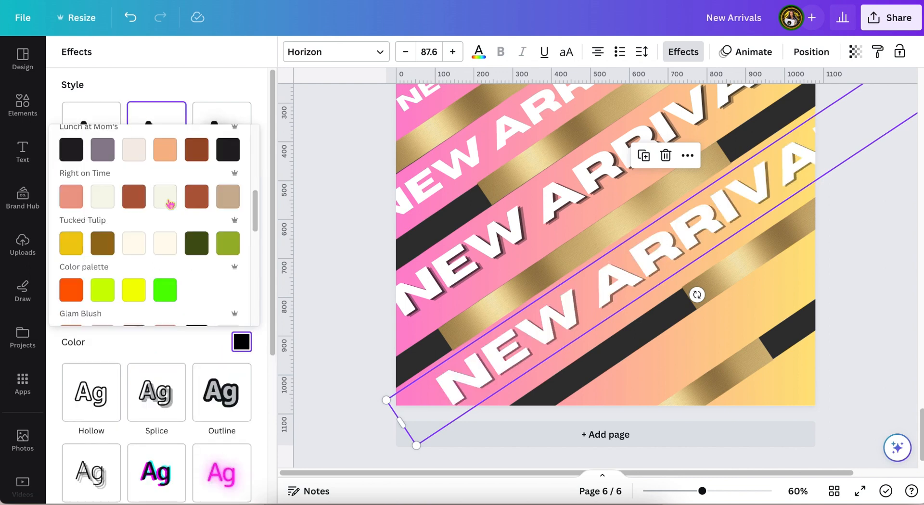
scroll(139, 330, "down", 1)
left_click_drag(138, 302, 181, 311)
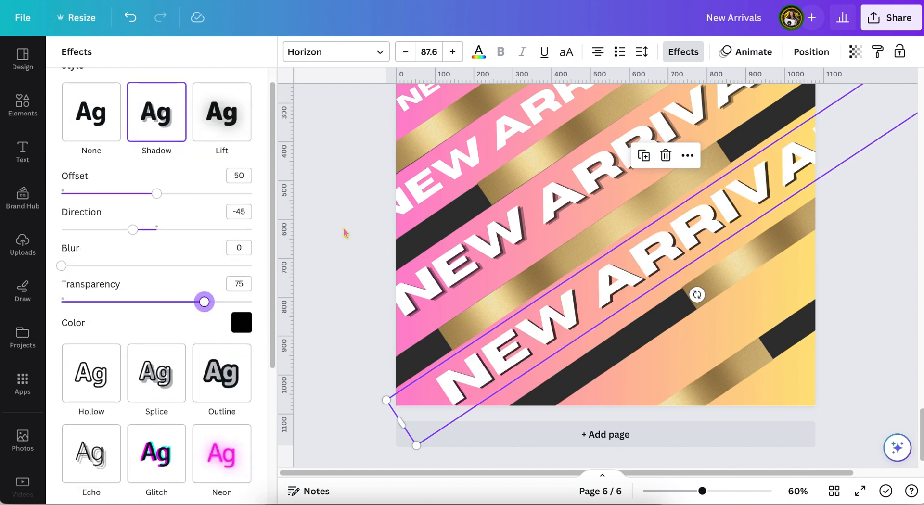
left_click_drag(61, 265, 126, 266)
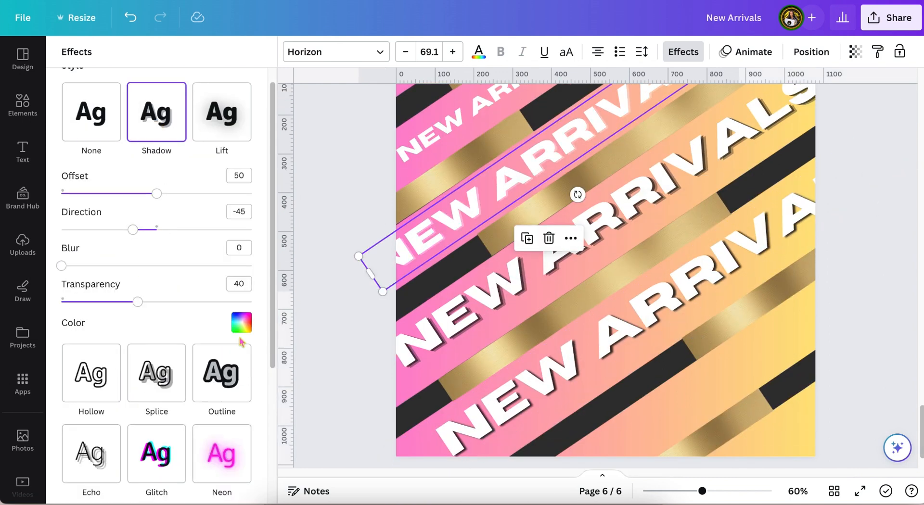
Step: Set the second heading's Shadow color to black, add blur and raise its transparency setting
left_click(241, 323)
left_click(101, 157)
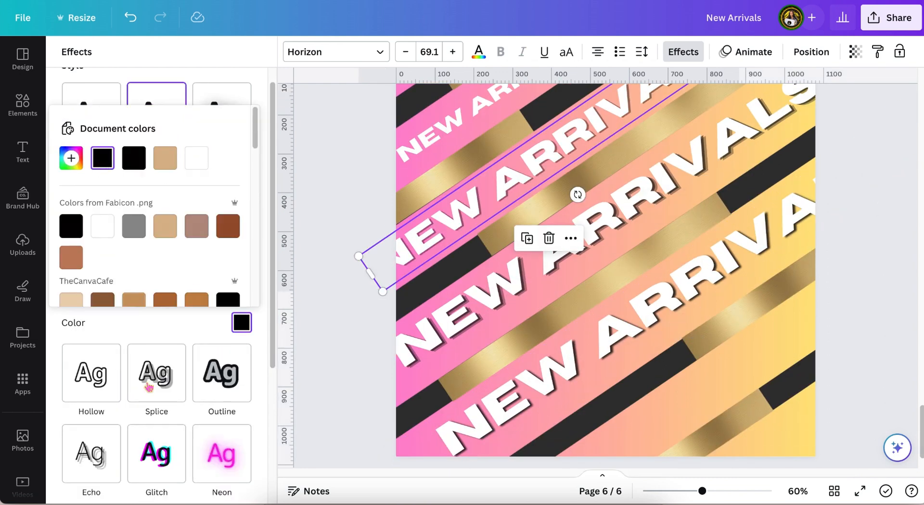
key("Escape")
left_click_drag(62, 284, 96, 285)
left_click_drag(138, 321, 168, 325)
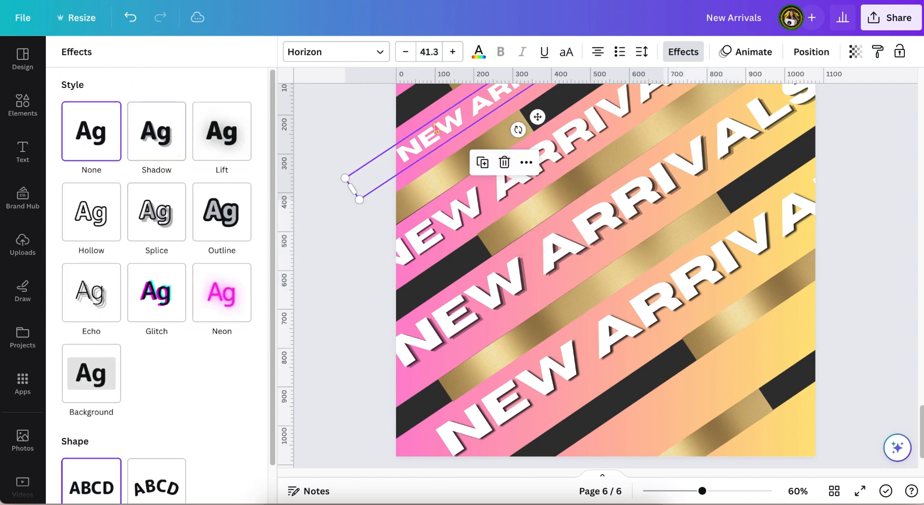
Step: Give the small top heading a black Shadow effect with a raised transparency setting
left_click(156, 131)
left_click(242, 342)
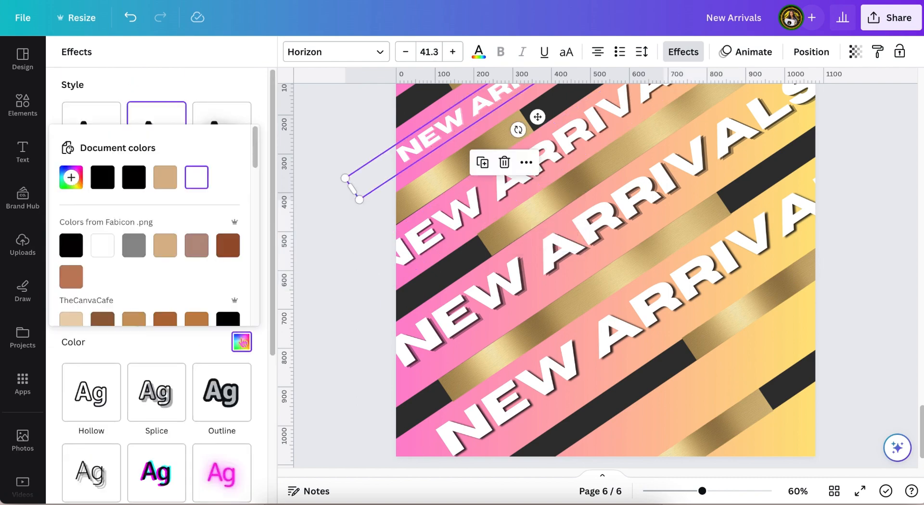
key("Escape")
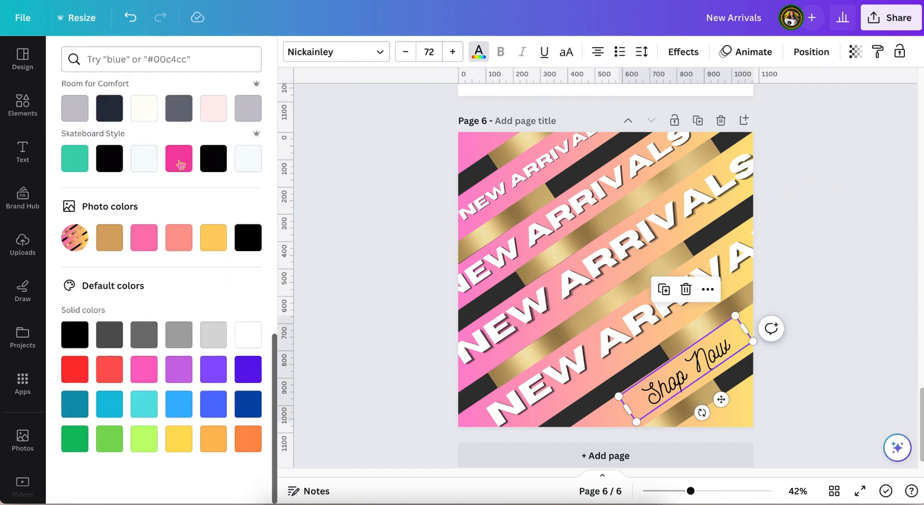
left_click_drag(138, 321, 164, 321)
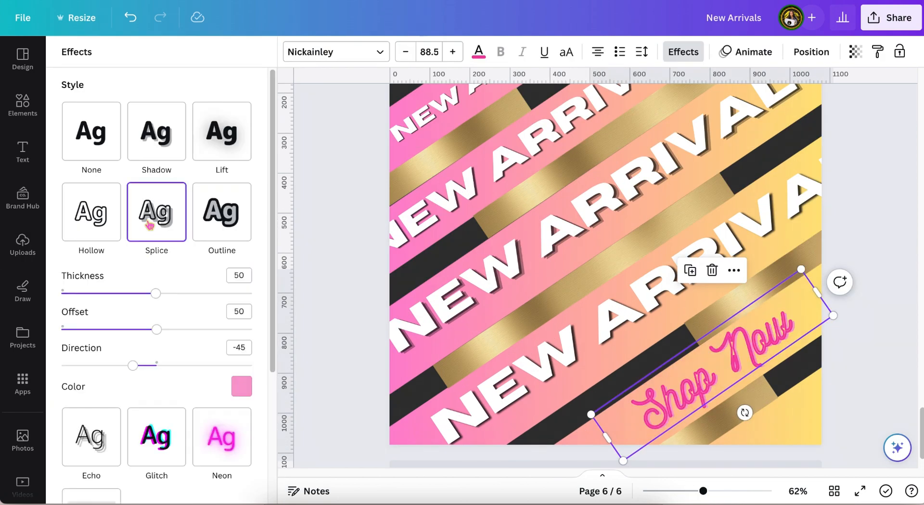
Step: Try the Outline, Hollow and Shadow effects on the Shop Now text
left_click(221, 212)
left_click(99, 193)
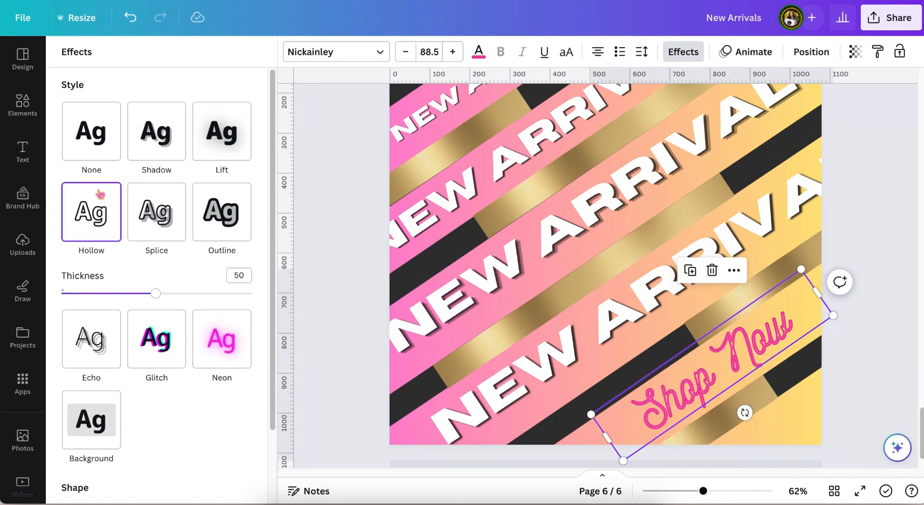
left_click(156, 131)
scroll(119, 392, "down", 3)
scroll(124, 393, "up", 2)
scroll(124, 393, "down", 4)
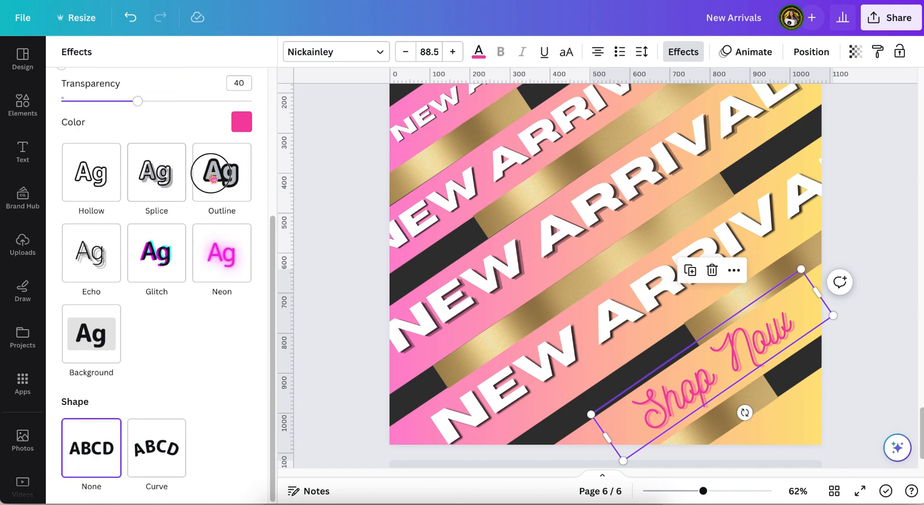
Step: Give the pink Shop Now text an Outline effect in white
left_click(217, 166)
left_click(239, 313)
left_click(227, 150)
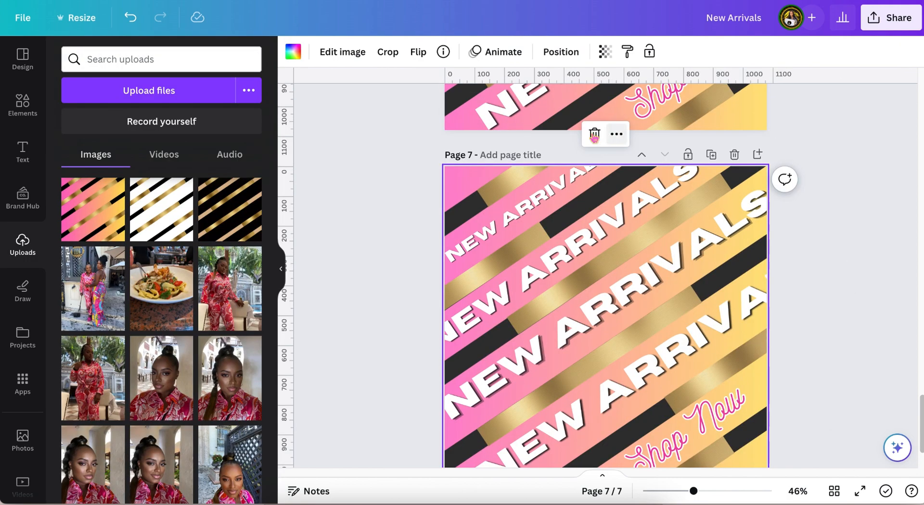
Step: Replace page 7's pink striped background with the uploaded black and gold striped image, set as the page background
left_click(594, 133)
scroll(341, 217, "down", 1)
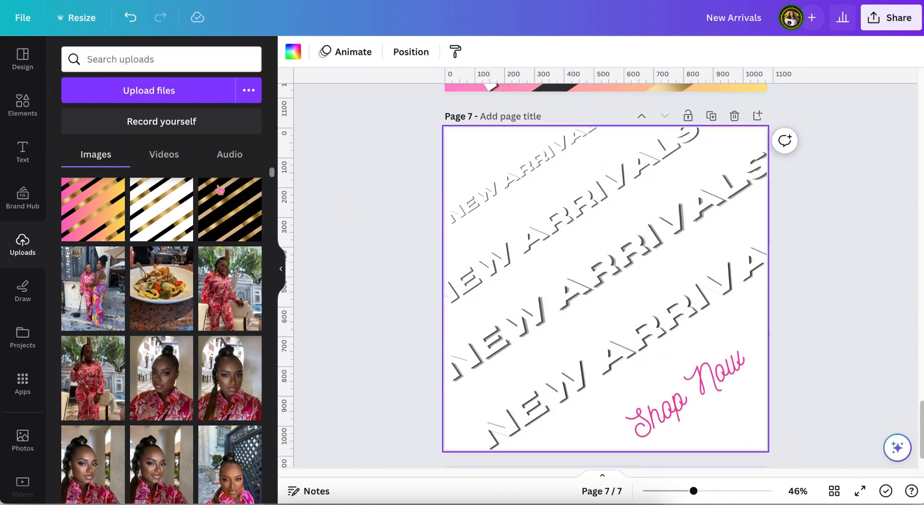
left_click(233, 212)
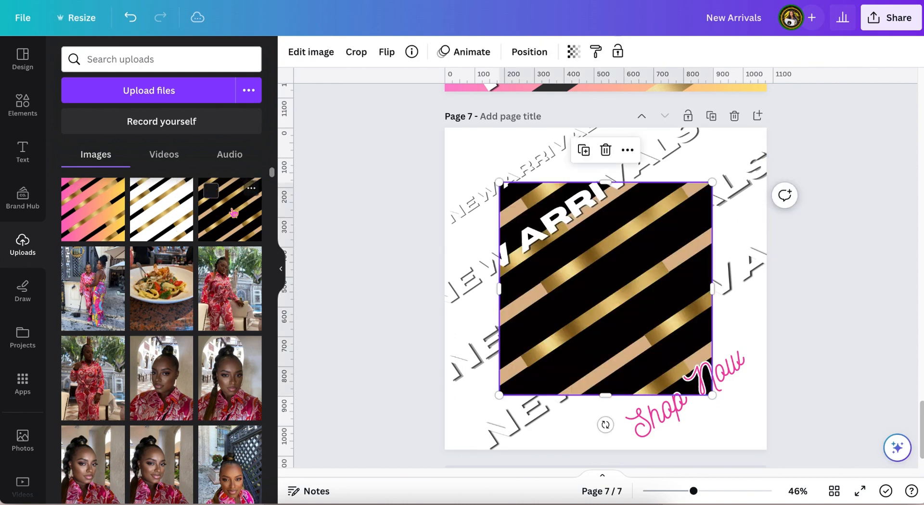
right_click(559, 344)
left_click(584, 458)
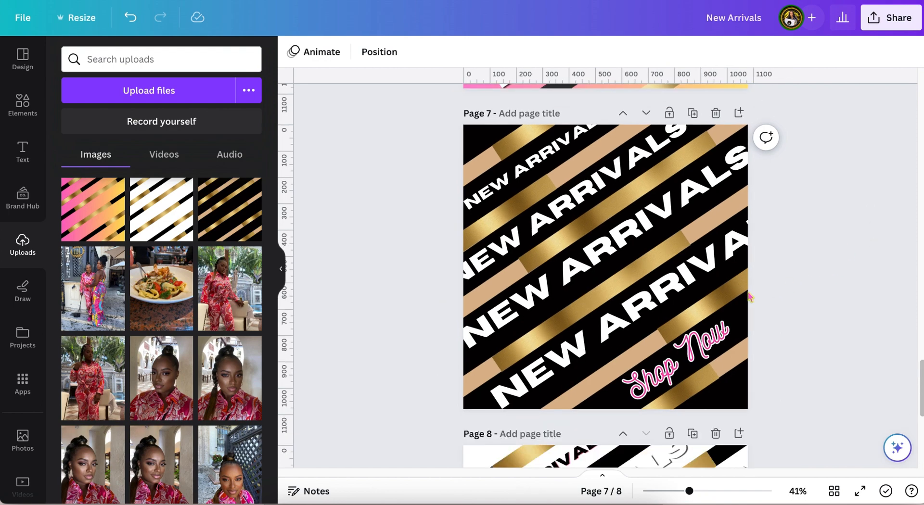
Step: Recolor the Shop Now text on page 7 with the tan document color
left_click(691, 357)
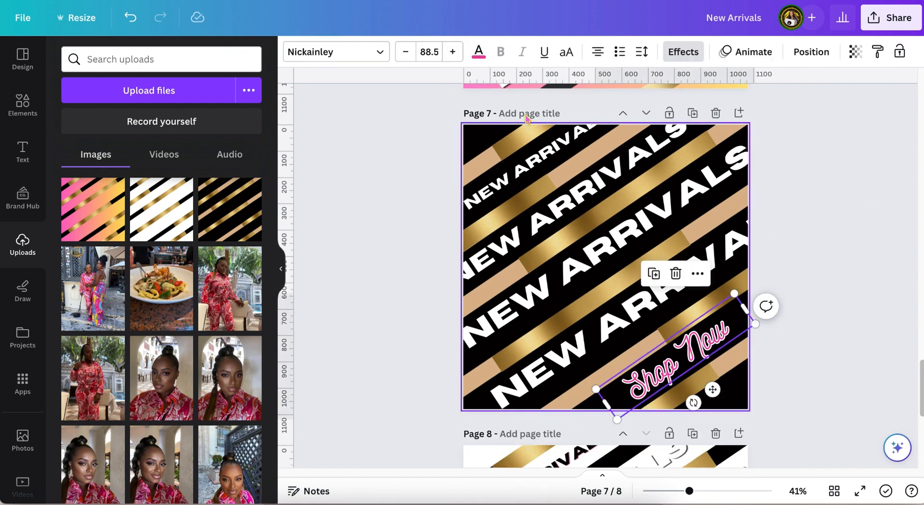
left_click(480, 52)
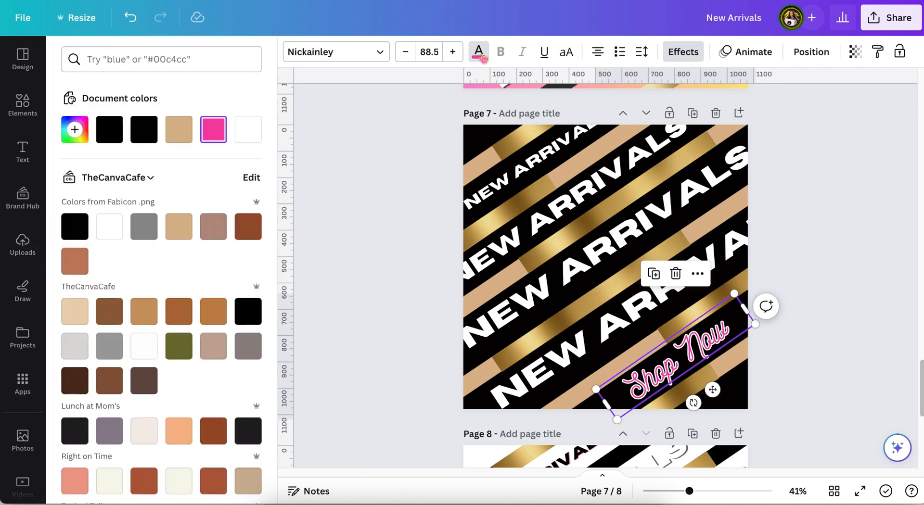
left_click(178, 129)
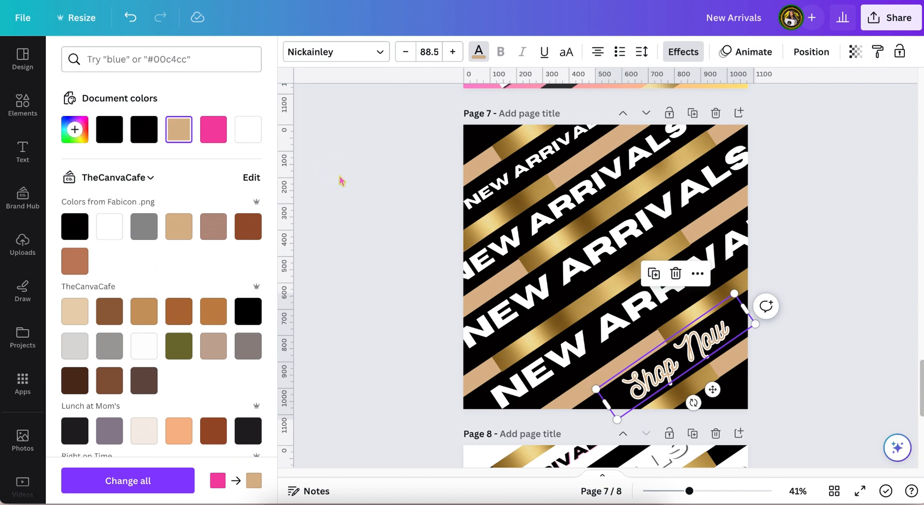
scroll(341, 182, "up", 1)
left_click(342, 181)
Step: Insert the uploaded white striped image on page 8 and set it as the page background
scroll(599, 121, "down", 5)
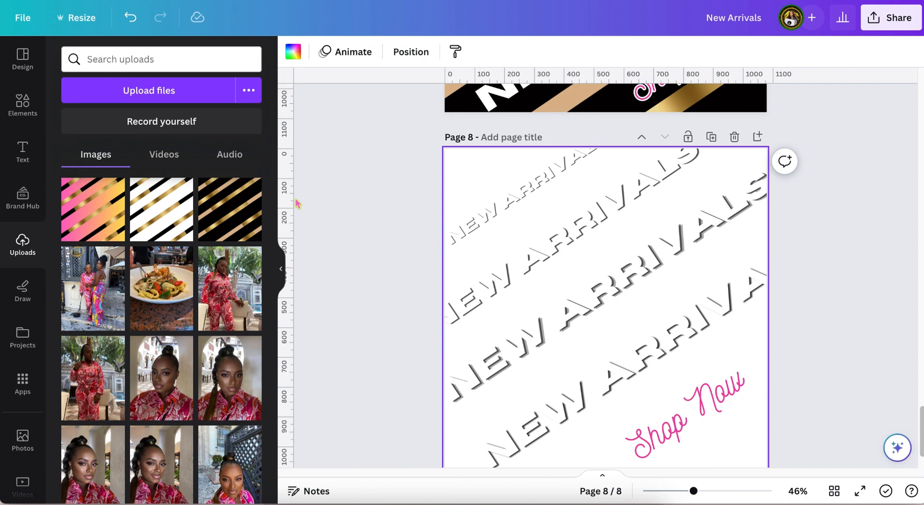
left_click(158, 205)
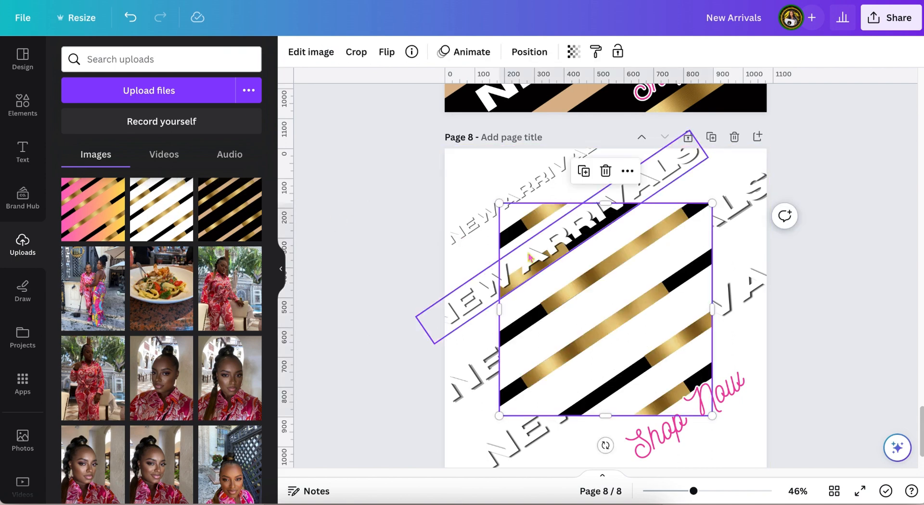
right_click(593, 313)
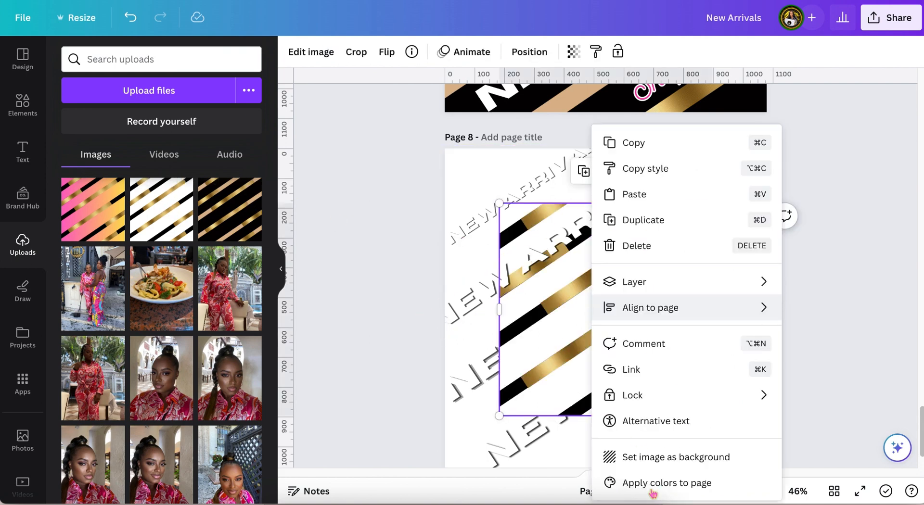
left_click(654, 460)
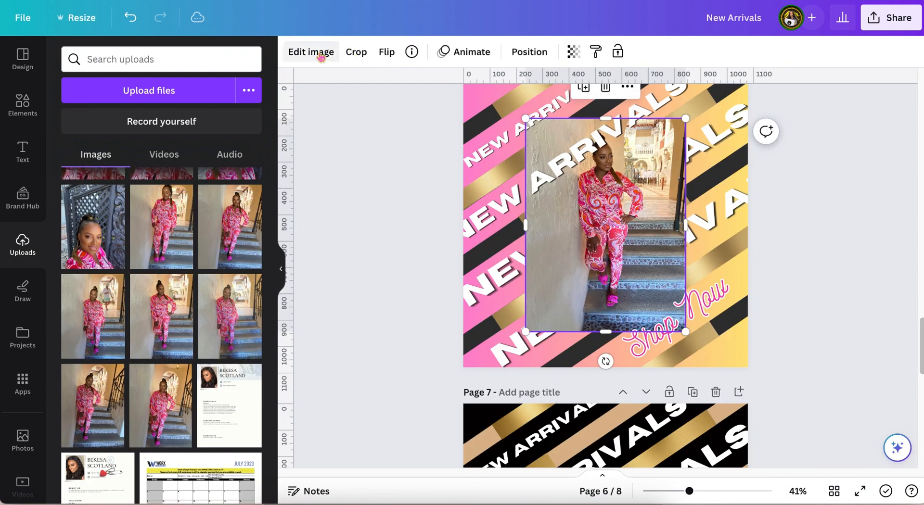
Step: Remove the background from the woman's photo on page 6 and add a Drop shadow to the cutout
left_click(321, 53)
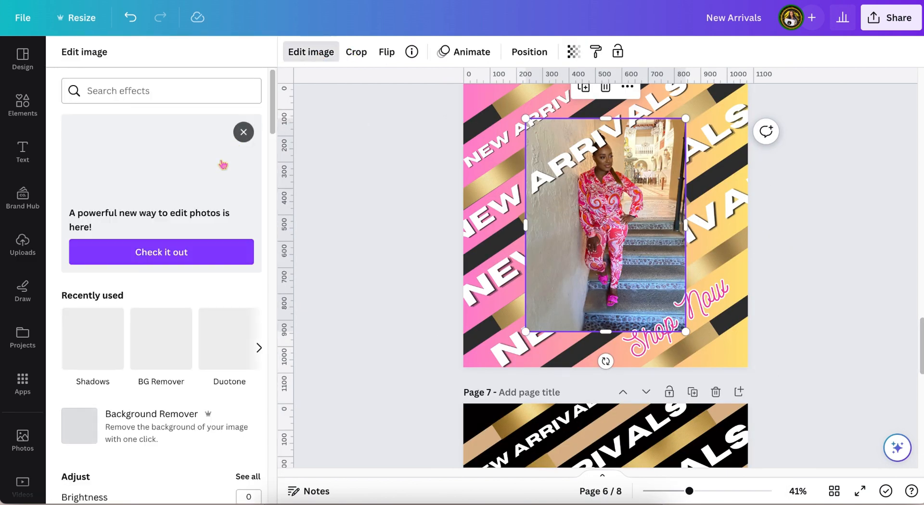
left_click(161, 338)
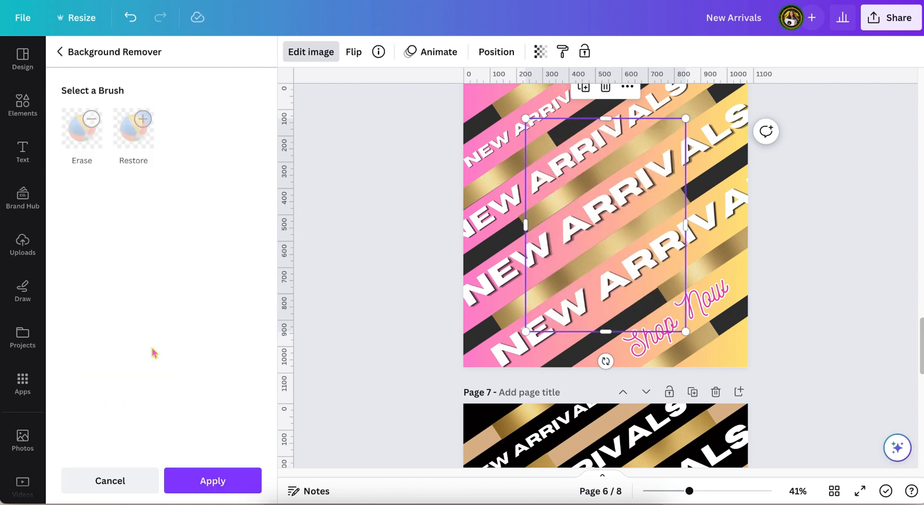
left_click(188, 479)
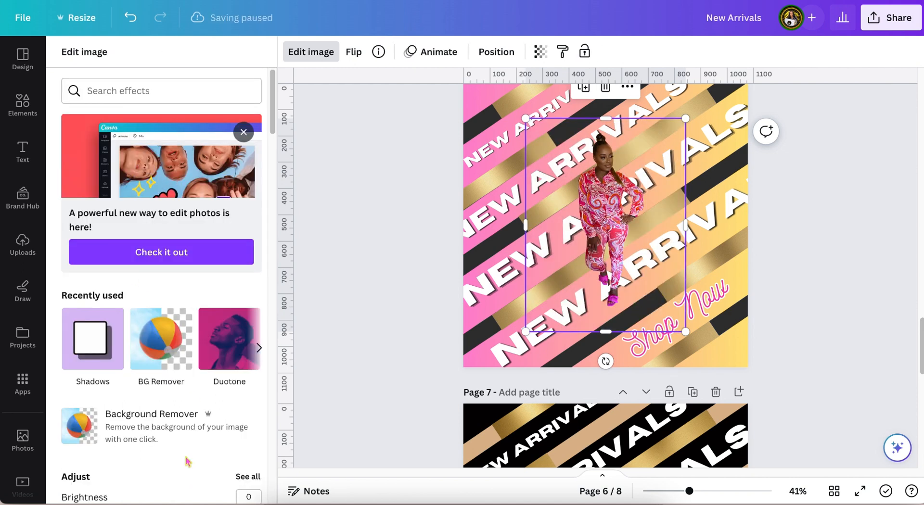
left_click(106, 356)
left_click(232, 119)
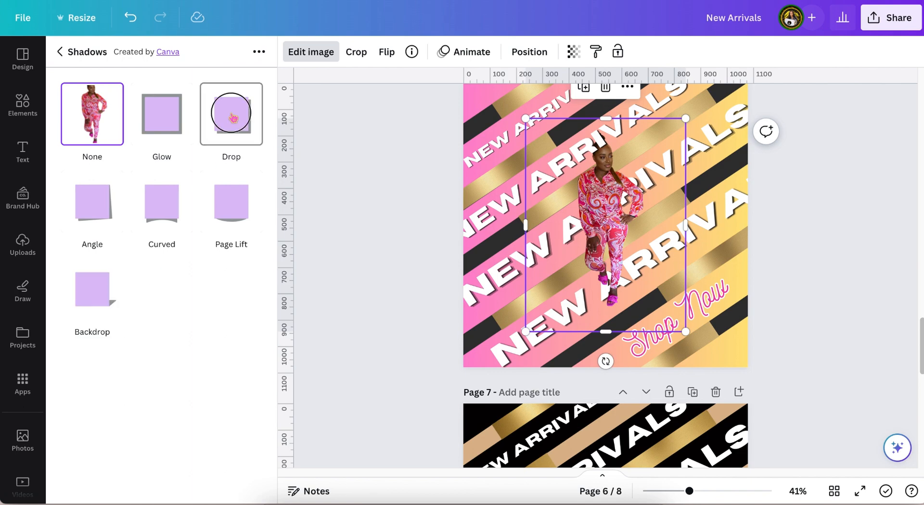
Step: Enlarge the woman's cutout to about the full page height and place it along the left edge of page 6
left_click_drag(602, 311, 521, 311)
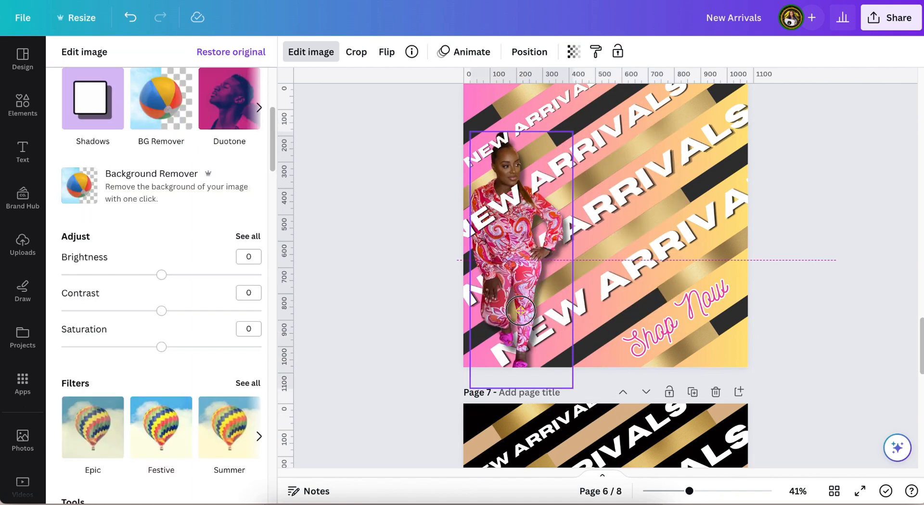
scroll(521, 310, "up", 1)
left_click_drag(573, 166, 593, 121)
left_click_drag(529, 269, 517, 257)
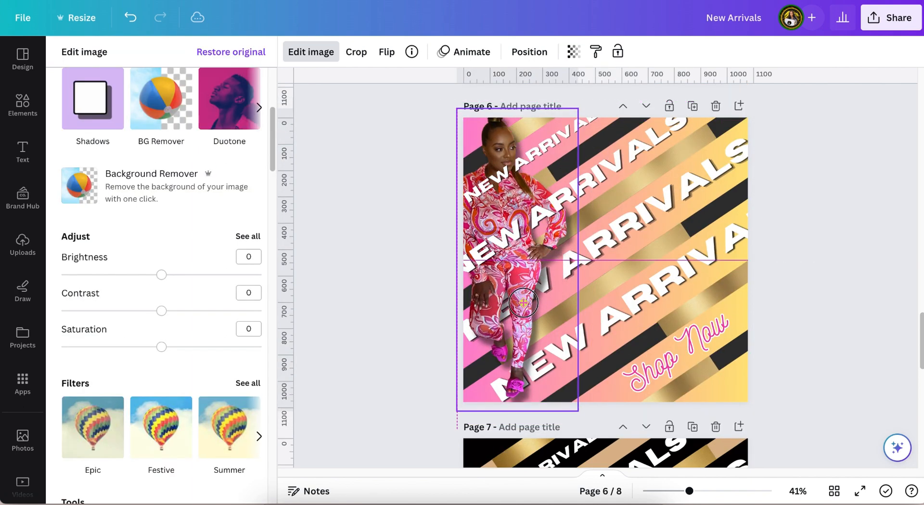
left_click(820, 369)
Step: Send the top New Arrivals heading behind the woman's cutout
scroll(722, 288, "up", 1)
left_click(541, 180)
left_click(811, 52)
left_click(423, 347)
key("ctrl+plus")
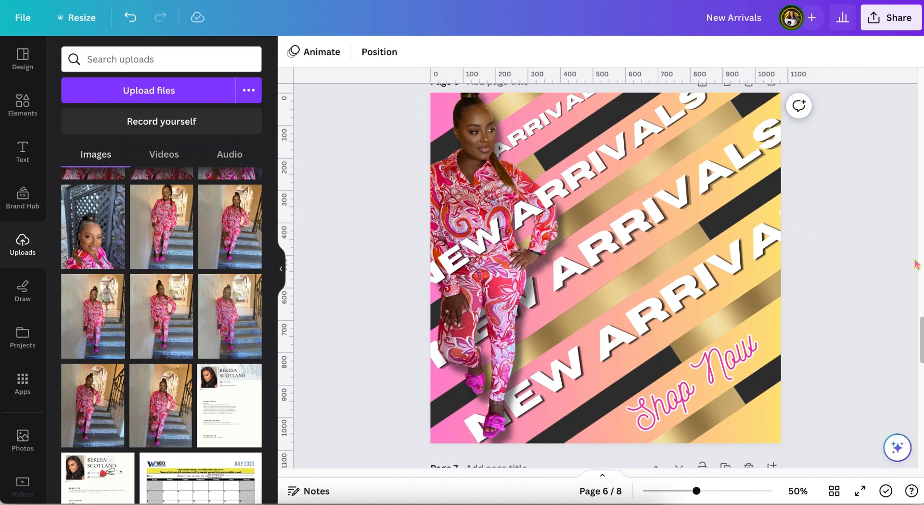
Step: Lower the woman's cutout on page 6 so her feet reach the bottom edge
left_click_drag(450, 380, 450, 439)
scroll(450, 438, "down", 1)
left_click_drag(417, 338, 425, 321)
scroll(425, 321, "up", 1)
Step: Place a gold bar on page 6, turn it horizontal and move it to the bottom edge
left_click(22, 105)
left_click(596, 311)
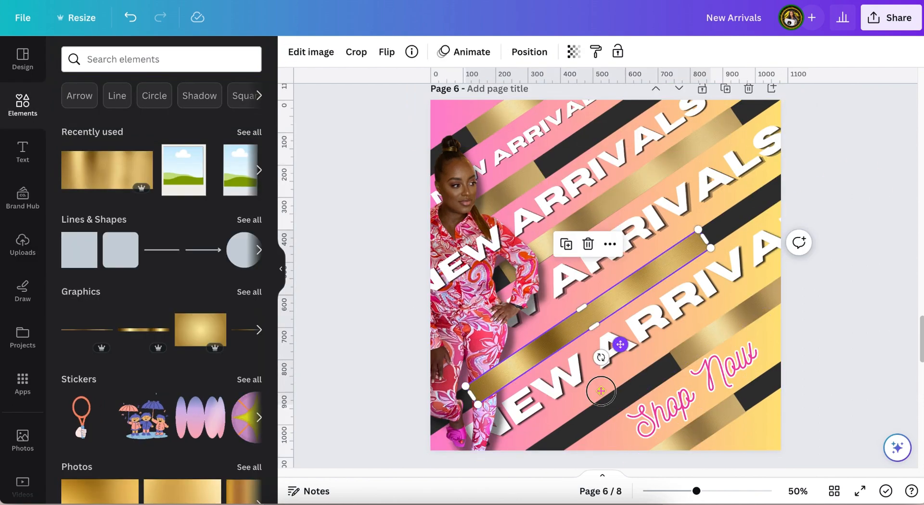
left_click_drag(619, 346, 575, 411)
left_click_drag(558, 418, 568, 500)
Step: Stretch the gold bar across the full page width with a slightly higher top edge, and nudge Shop Now up and right
left_click_drag(699, 451, 784, 447)
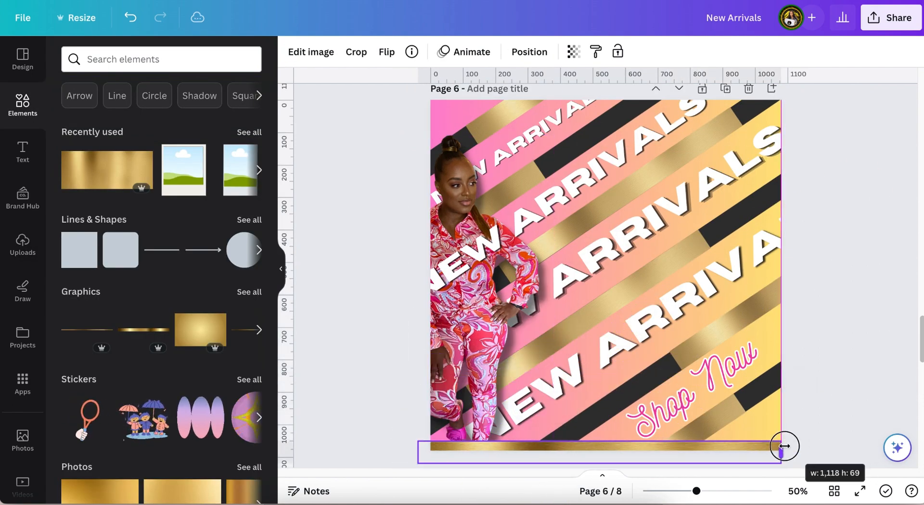
left_click_drag(418, 451, 427, 447)
left_click(409, 433)
left_click_drag(704, 374, 712, 368)
left_click_drag(569, 445, 569, 440)
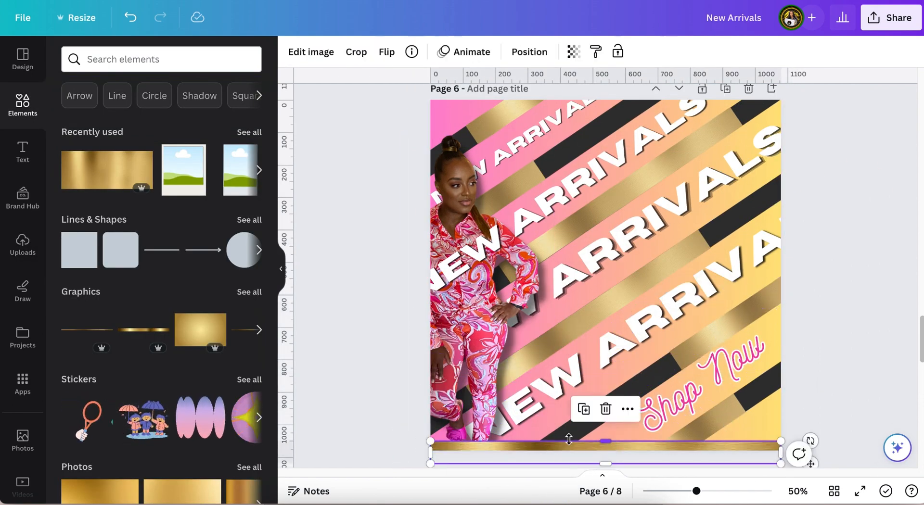
left_click(481, 375)
left_click(370, 380)
type("www.yourwebsite.com")
left_click_drag(635, 275, 688, 273)
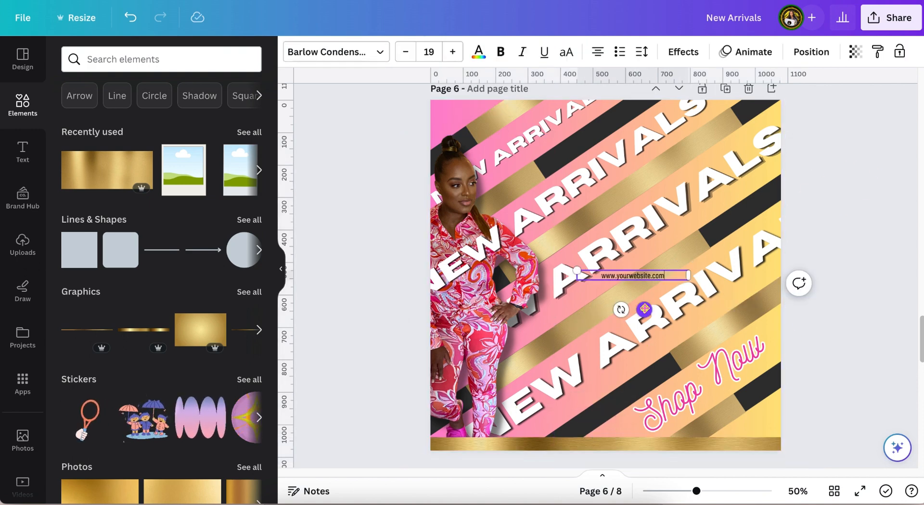
Step: Move the website text onto the gold bar along page 6's bottom edge and set its font size to 24
left_click_drag(644, 309, 609, 475)
left_click_drag(544, 439, 508, 441)
left_click(428, 52)
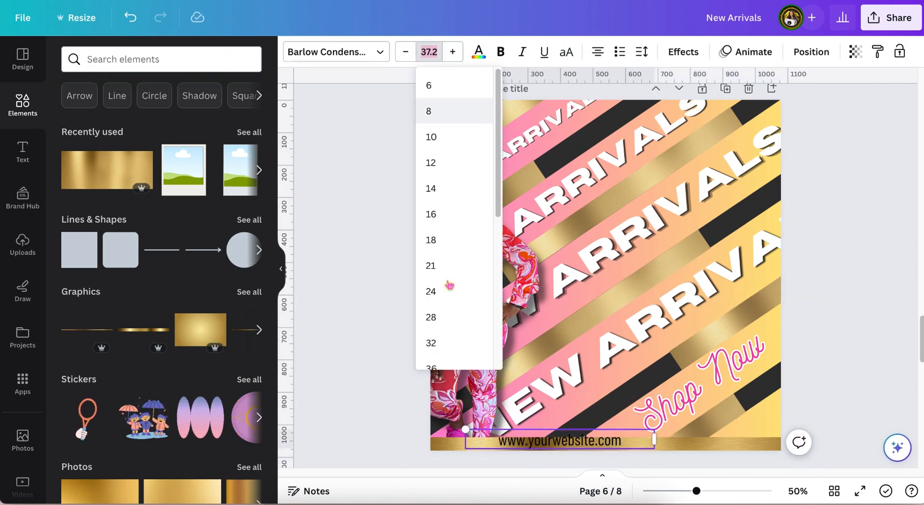
left_click(450, 291)
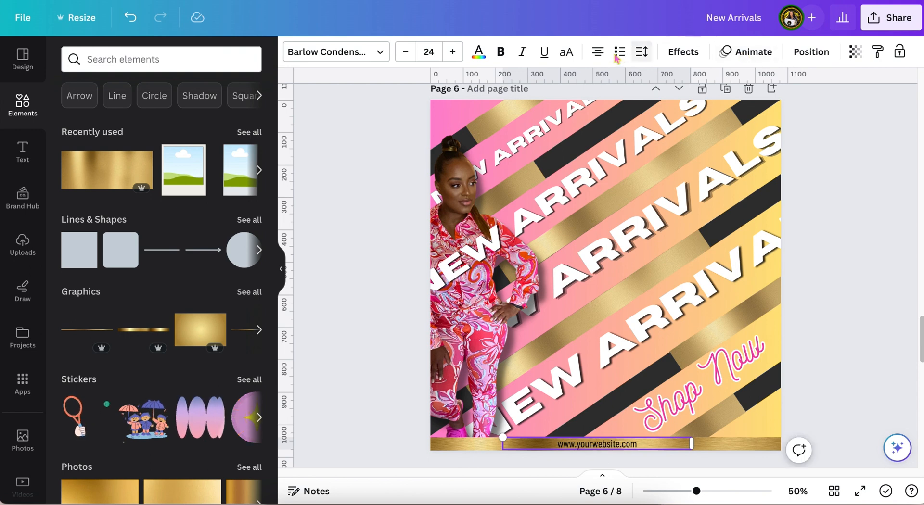
Step: Increase the website text's letter spacing, widen its box to keep one line and center it horizontally on the page
left_click(643, 51)
left_click_drag(700, 113, 766, 109)
left_click_drag(695, 452, 746, 446)
left_click(811, 52)
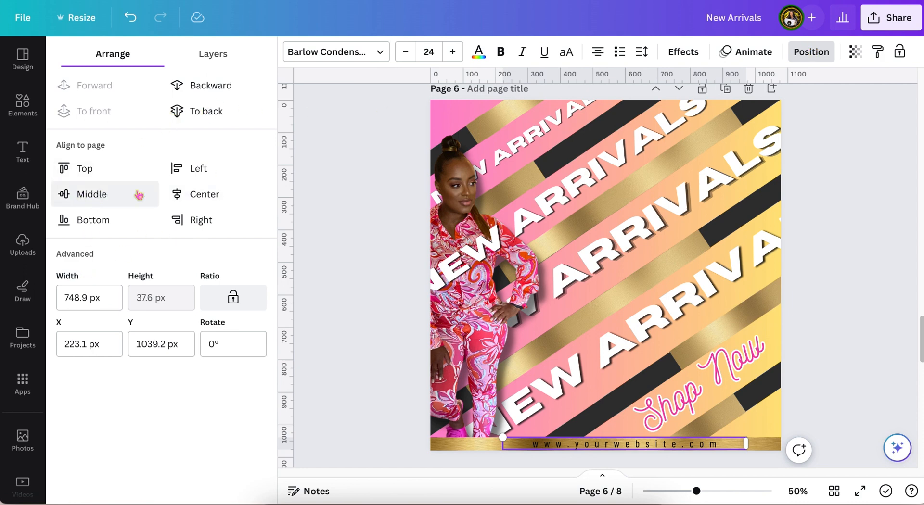
left_click(183, 195)
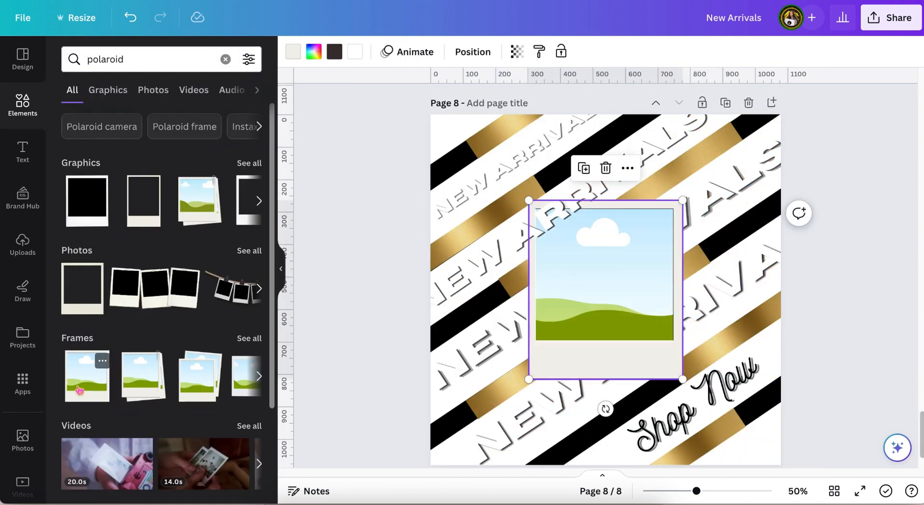
Step: Arrange two tilted polaroid frames on page 8, one at the upper right angled clockwise and a slightly smaller one along the left edge
left_click_drag(639, 291, 750, 229)
left_click(22, 105)
left_click(480, 159)
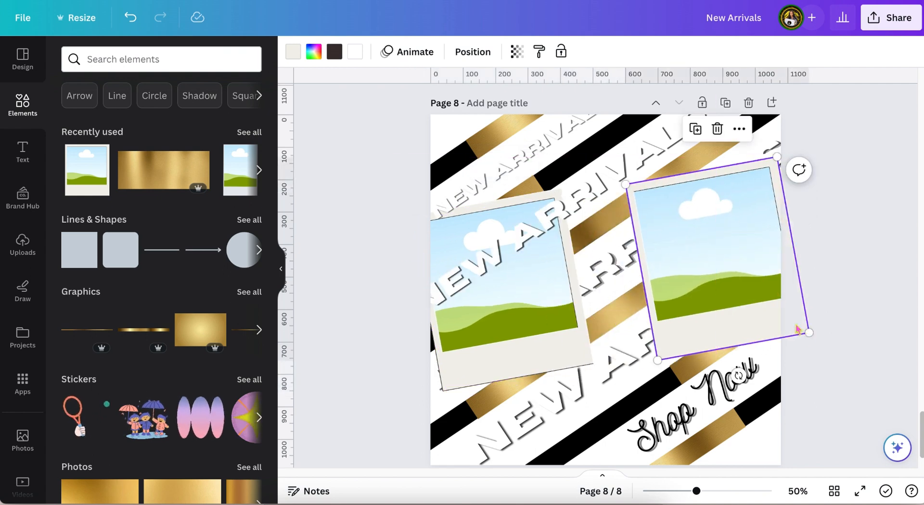
left_click_drag(739, 375, 696, 356)
left_click(484, 365)
left_click_drag(589, 365, 575, 345)
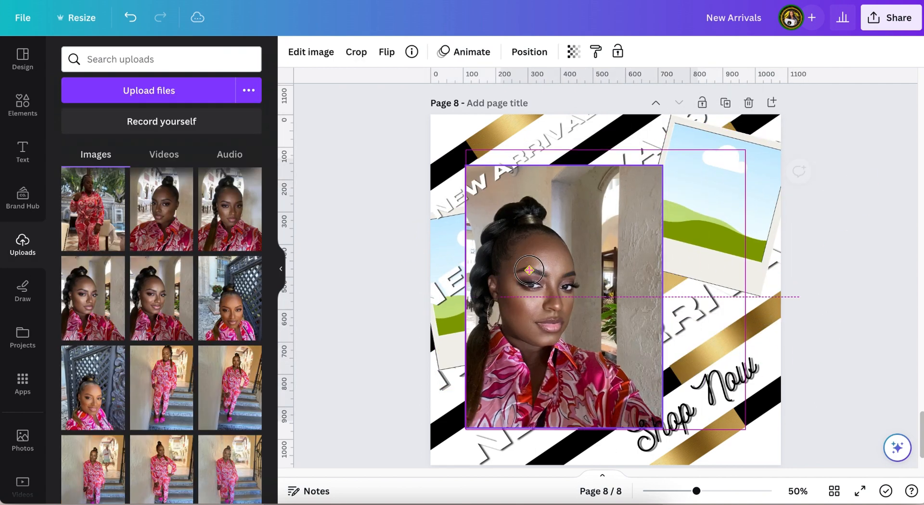
Step: Fill the left polaroid frame with a close-up portrait of the woman and bring the frame forward over the New Arrivals text
left_click_drag(529, 271, 521, 276)
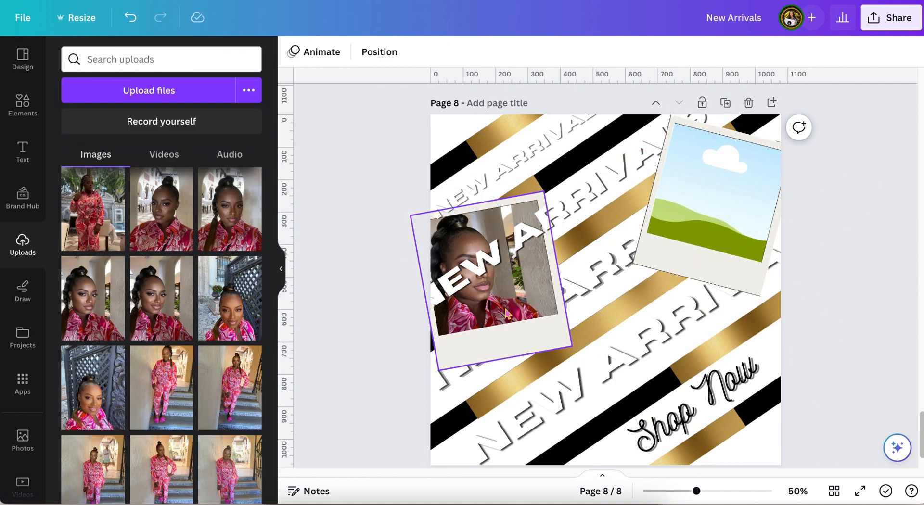
left_click(379, 52)
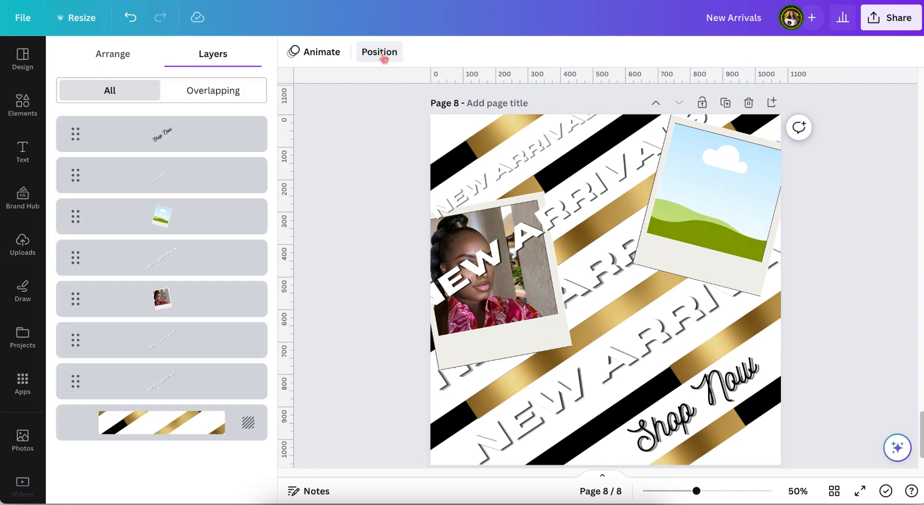
left_click(113, 54)
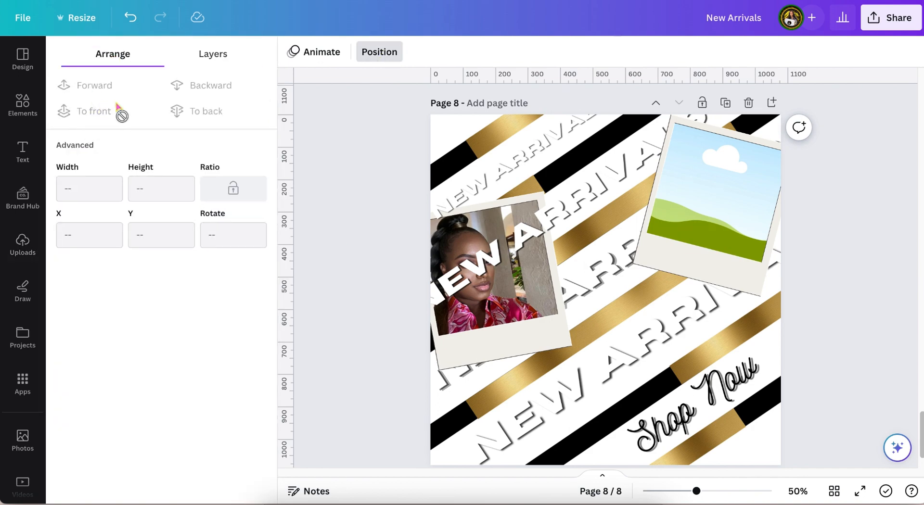
left_click(489, 342)
left_click(96, 86)
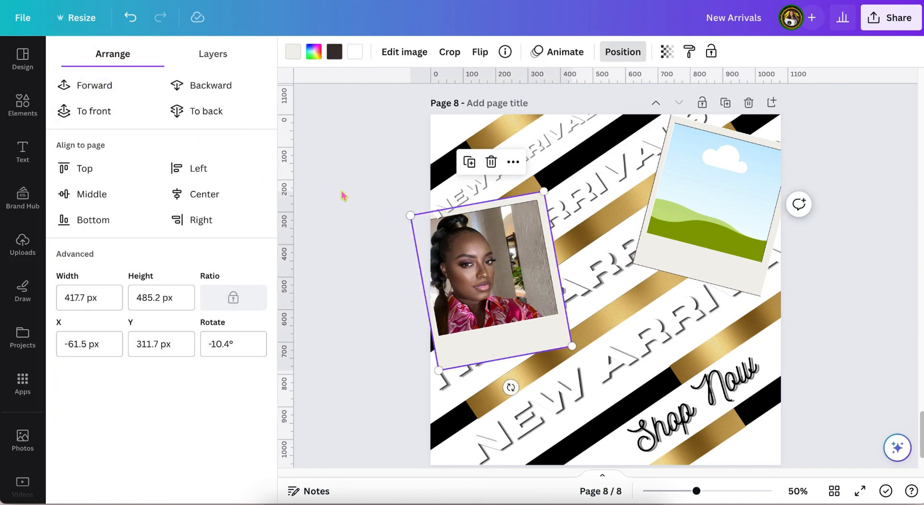
Step: Fill the upper-right polaroid frame on page 8 with another uploaded portrait of the woman
left_click(22, 244)
left_click_drag(161, 304, 718, 189)
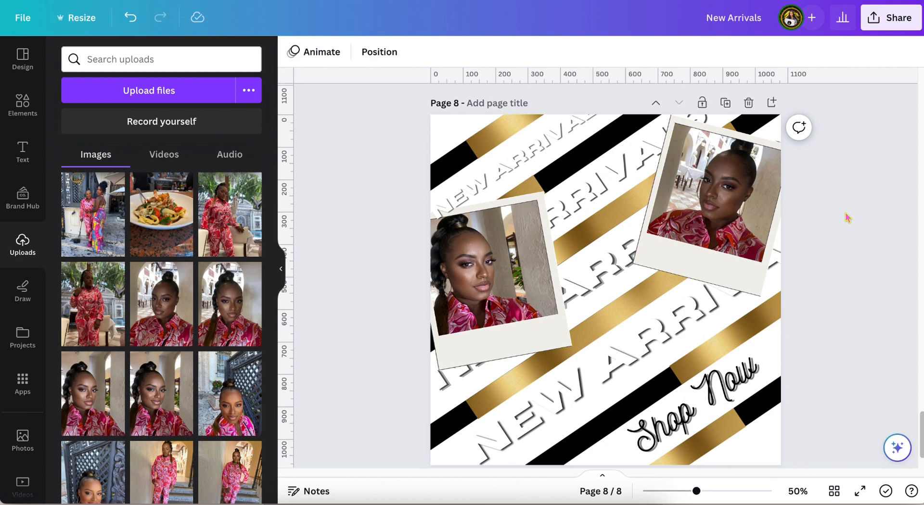
scroll(847, 218, "down", 2)
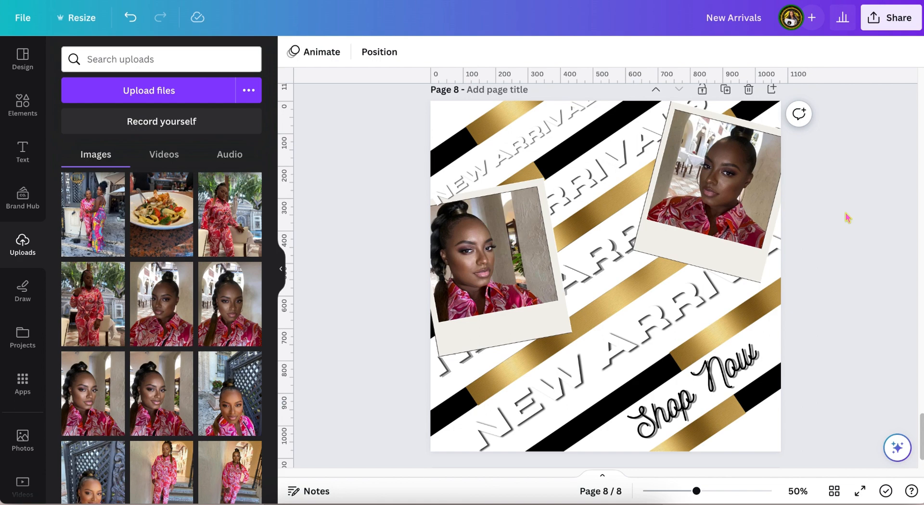
Step: Bring the lowest New Arrivals text line on page 8 to the front, over the upper-right polaroid
left_click(649, 331)
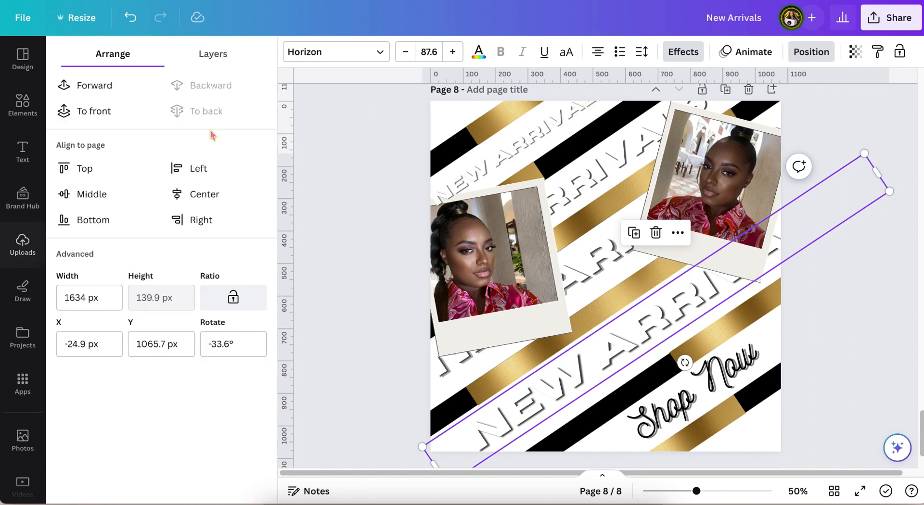
left_click(93, 110)
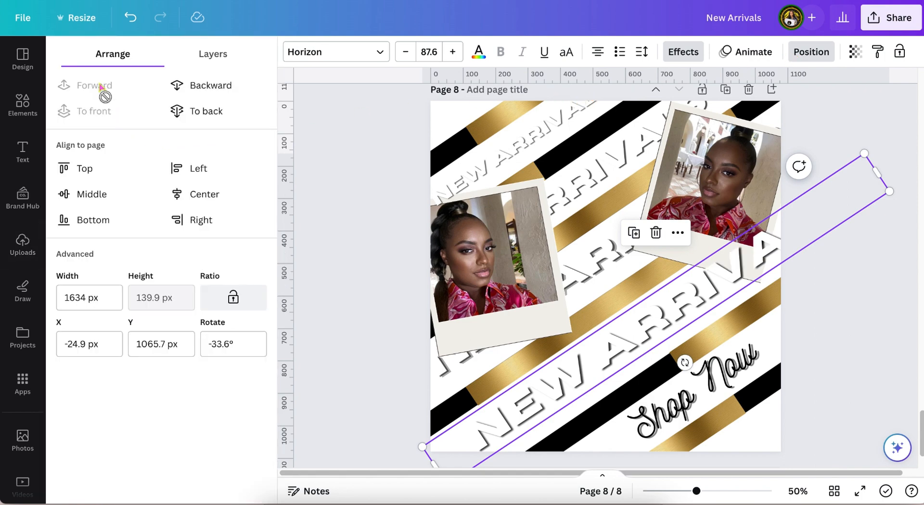
left_click(361, 187)
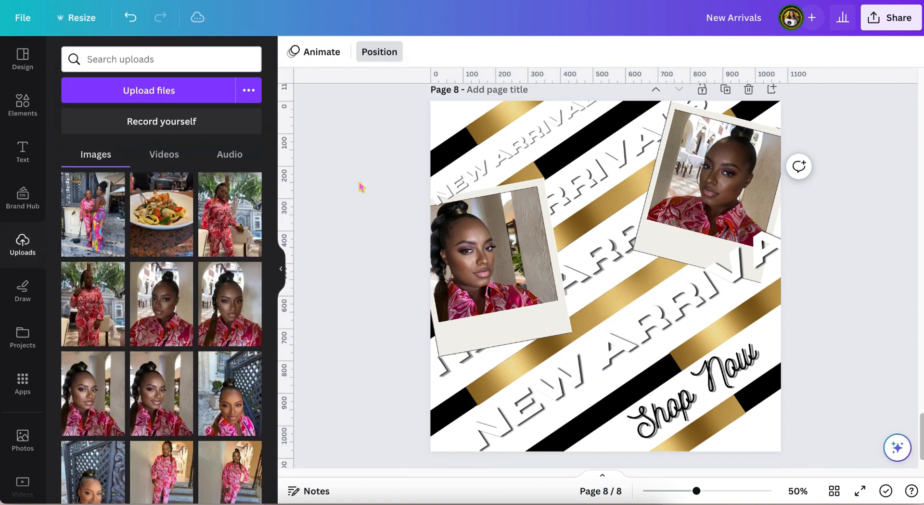
Step: Detach the striped background image on page 4 and remove the white areas between its stripes with Background Remover
scroll(361, 187, "down", 1)
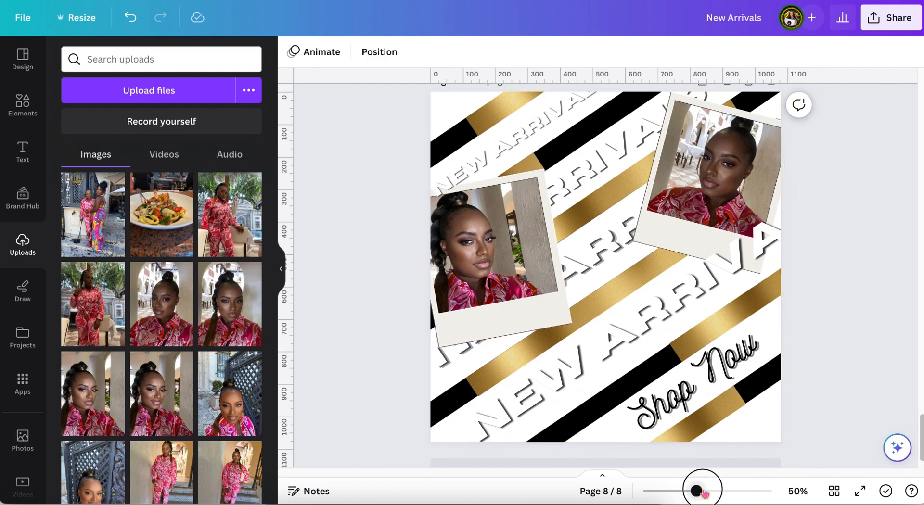
left_click_drag(696, 490, 691, 492)
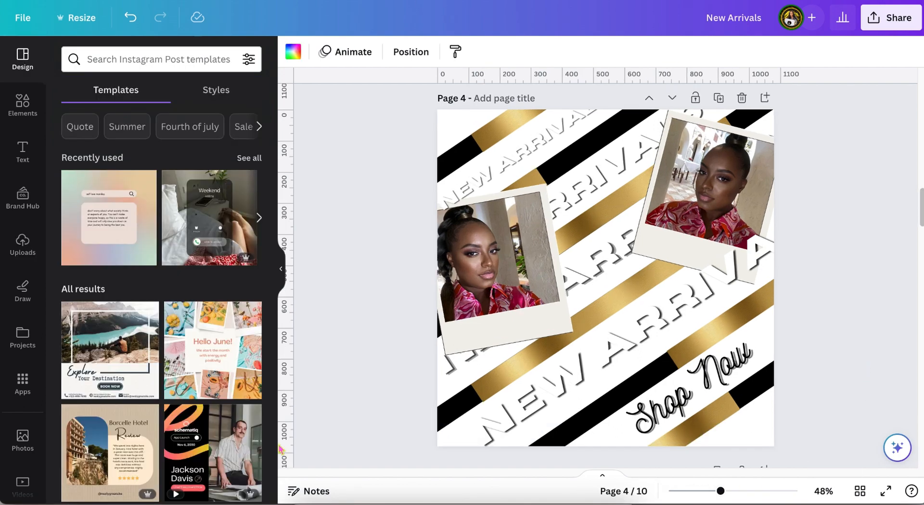
left_click(457, 140)
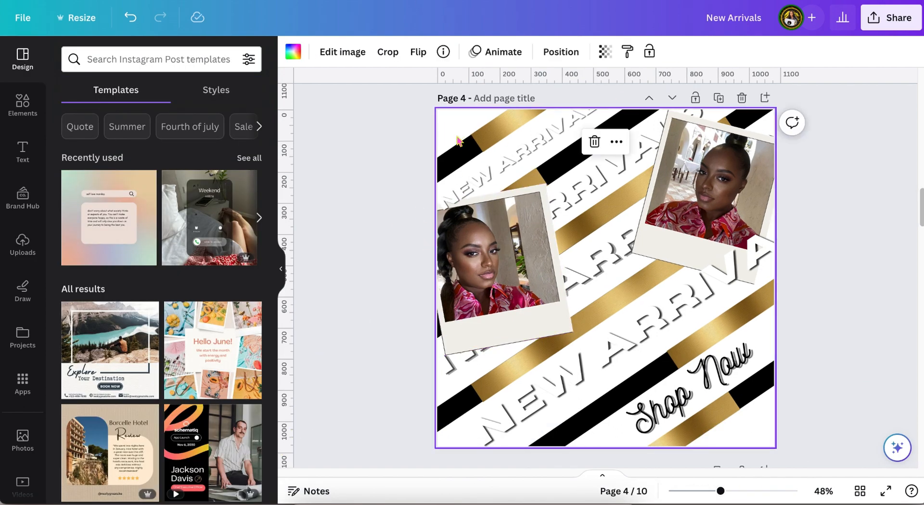
right_click(457, 139)
left_click(503, 352)
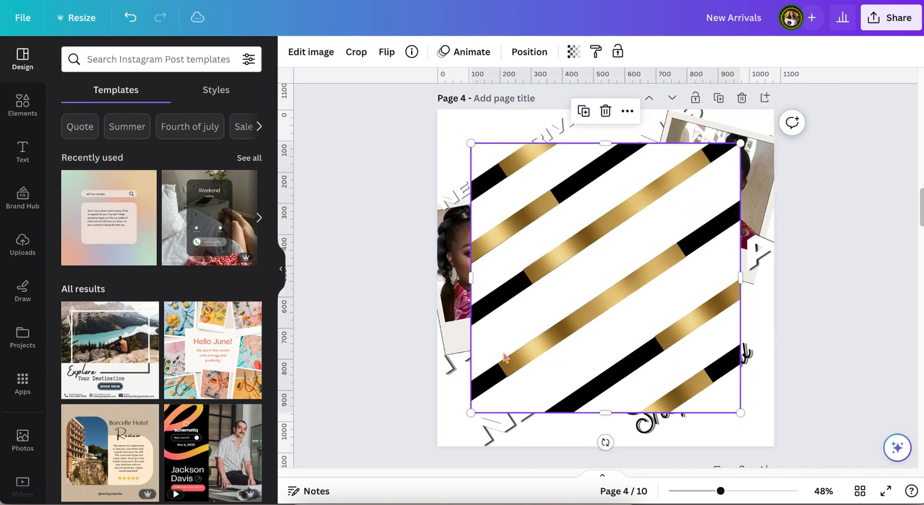
left_click(320, 53)
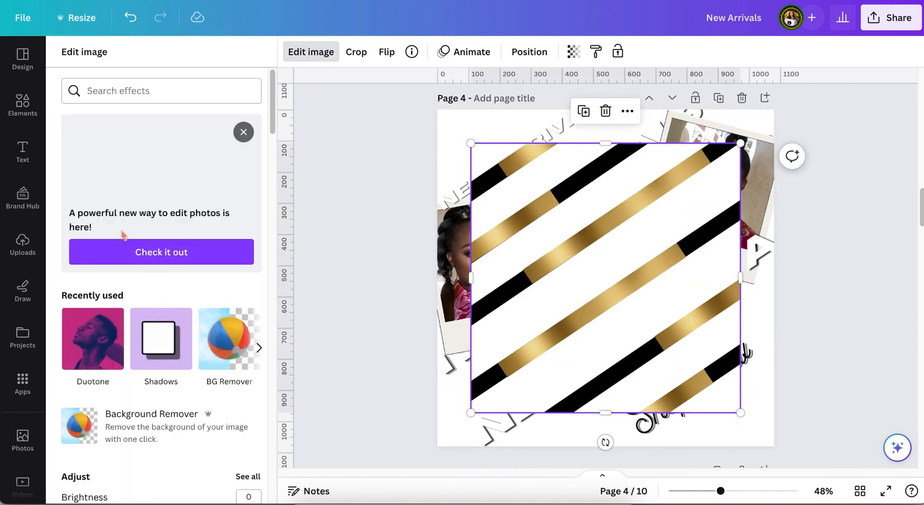
left_click(225, 353)
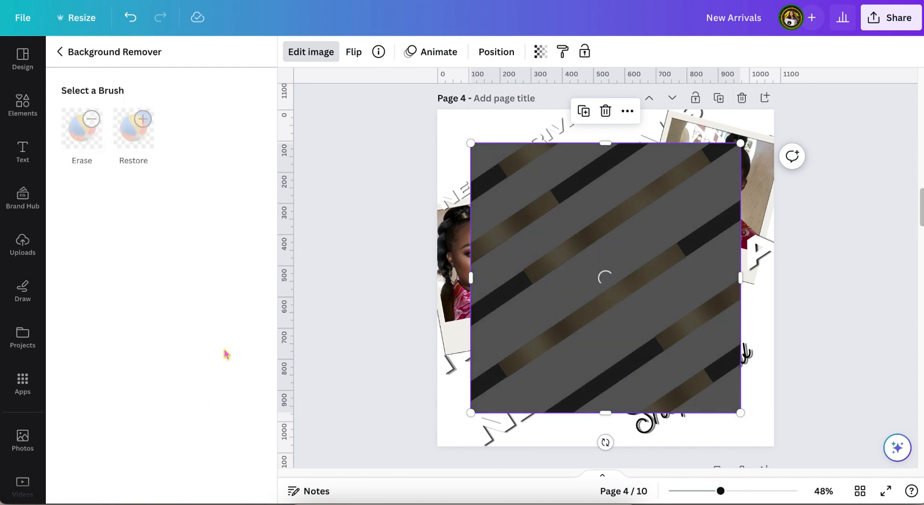
left_click(193, 480)
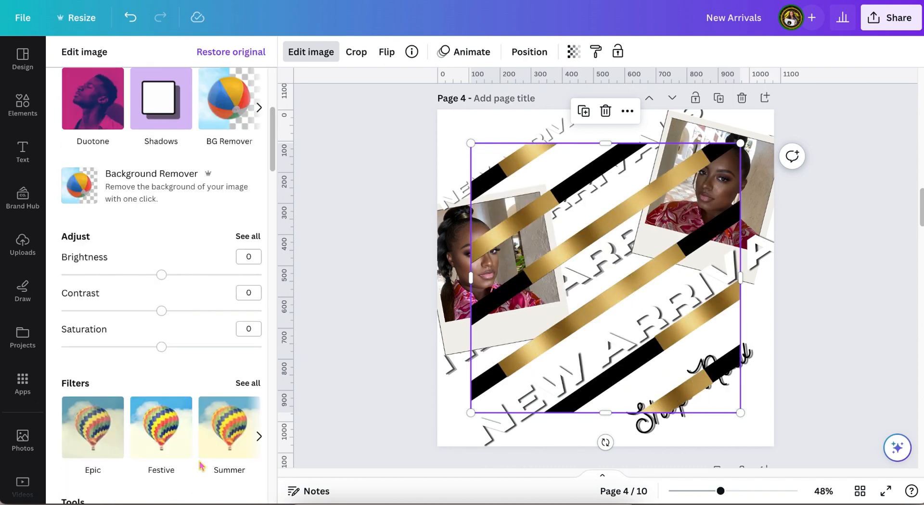
Step: Apply a bright pink shadow around the stripes on page 4 with the transparency value at maximum and a reduced blur
left_click(160, 98)
left_click(224, 197)
left_click(225, 198)
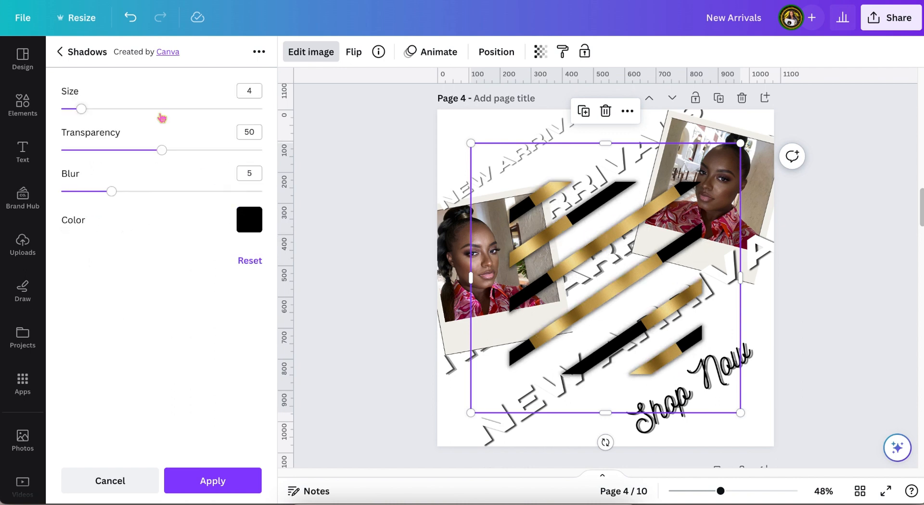
left_click(249, 219)
left_click(256, 324)
left_click_drag(111, 191, 61, 191)
left_click_drag(161, 151, 262, 150)
mouse_move(81, 108)
left_mouse_down()
mouse_move(154, 107)
mouse_move(81, 111)
left_mouse_up()
left_click_drag(61, 191, 77, 192)
left_click(213, 481)
Step: Move the pink-outlined stripes to page 4's upper-left corner and enlarge them to about 1058 px square
left_click_drag(577, 235, 558, 222)
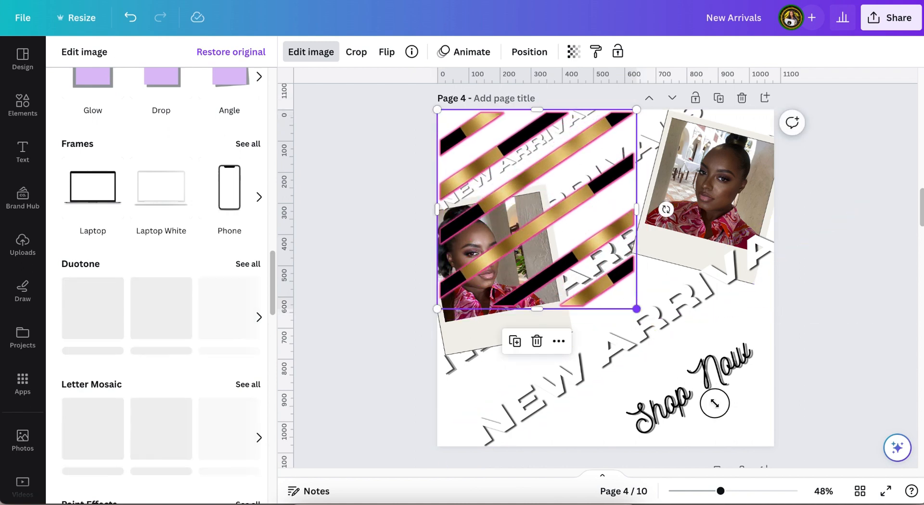
left_click_drag(636, 309, 780, 450)
left_click_drag(449, 124, 444, 116)
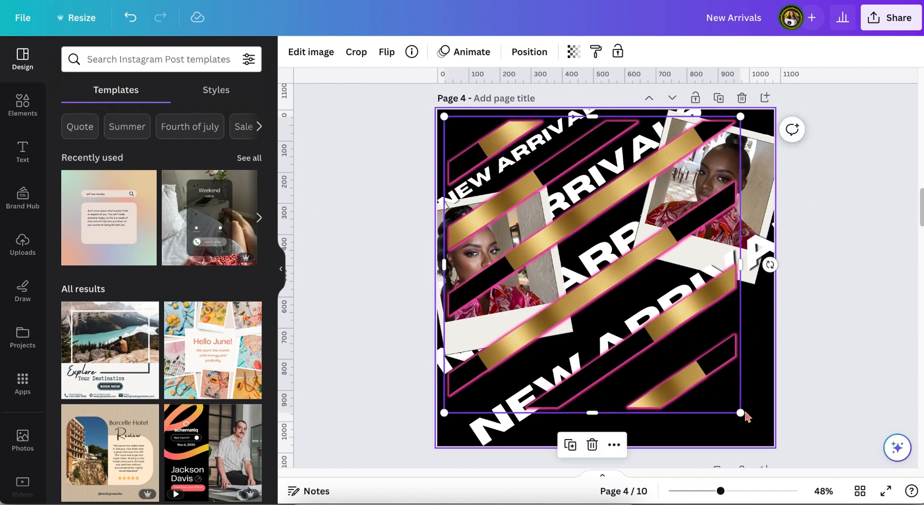
left_click_drag(739, 412, 773, 446)
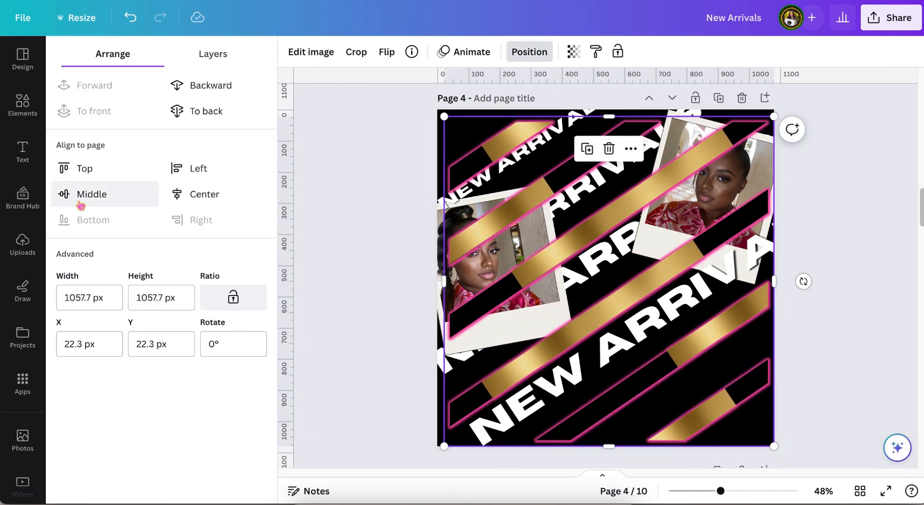
Step: Center the stripes image vertically and horizontally on page 4 and send it behind the text and polaroids
left_click(83, 194)
left_click(202, 200)
left_click(394, 221)
left_click(481, 135)
left_click(528, 52)
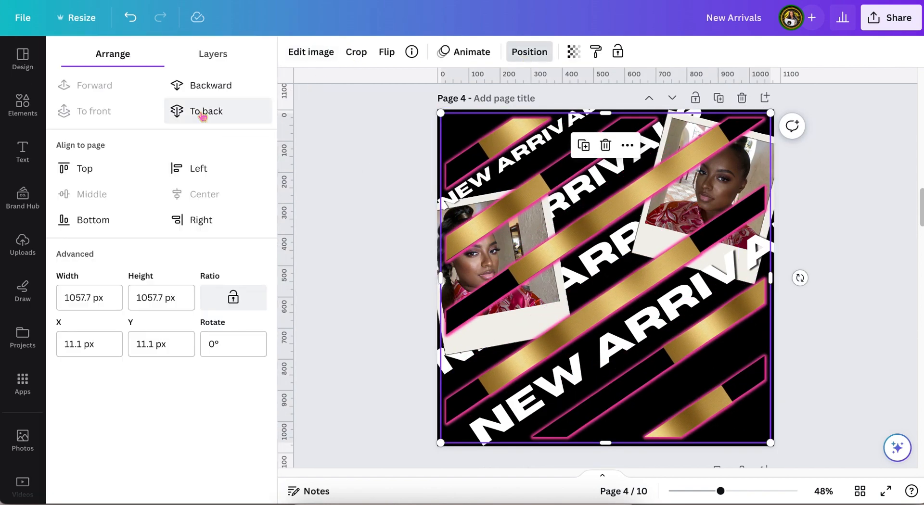
left_click(200, 111)
left_click(340, 126)
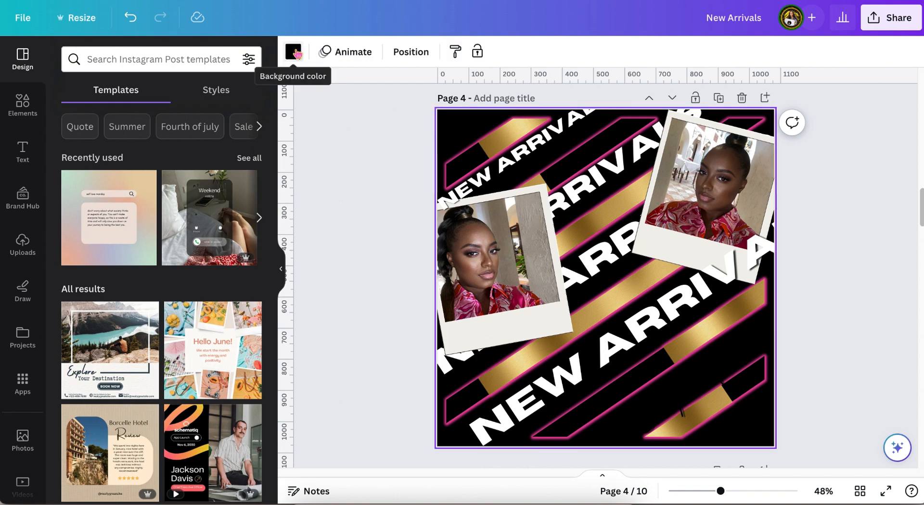
Step: Try lime green and a blue-to-yellow gradient as page 4's background color
left_click(297, 50)
scroll(145, 337, "down", 10)
left_click(104, 212)
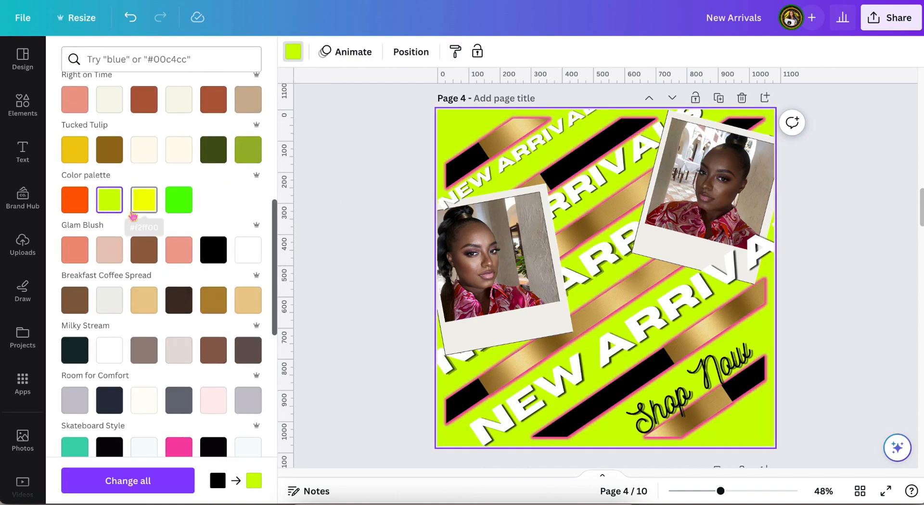
scroll(176, 336, "down", 5)
scroll(175, 342, "up", 8)
scroll(176, 342, "down", 6)
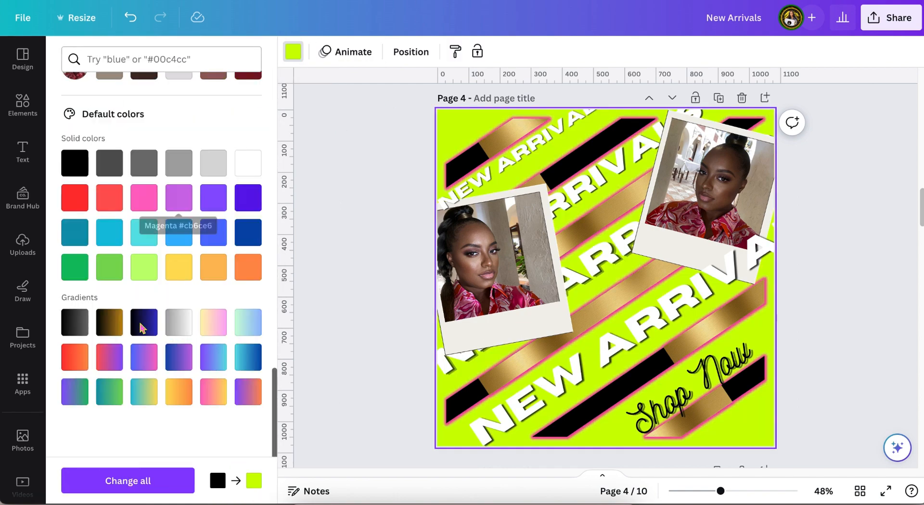
left_click(142, 389)
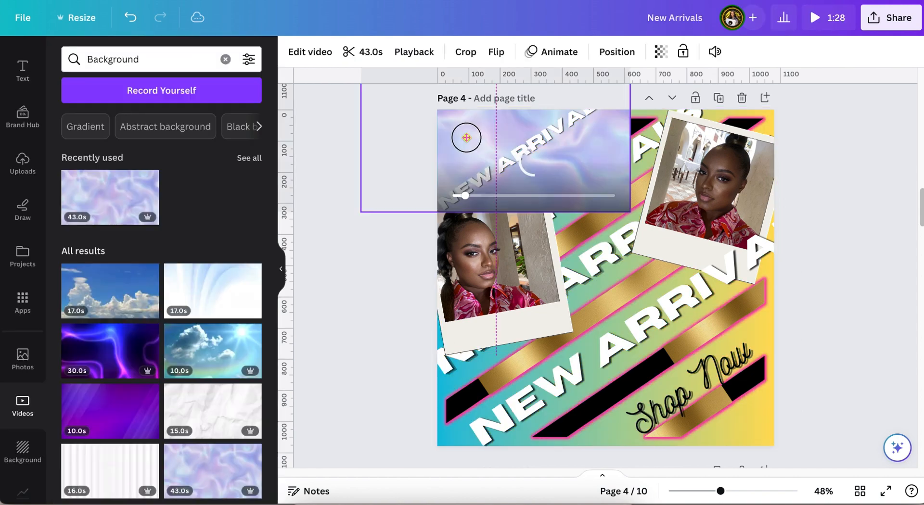
Step: Place the 43-second lilac marbled video on page 4 and replace the page background with it
left_click_drag(466, 136, 471, 150)
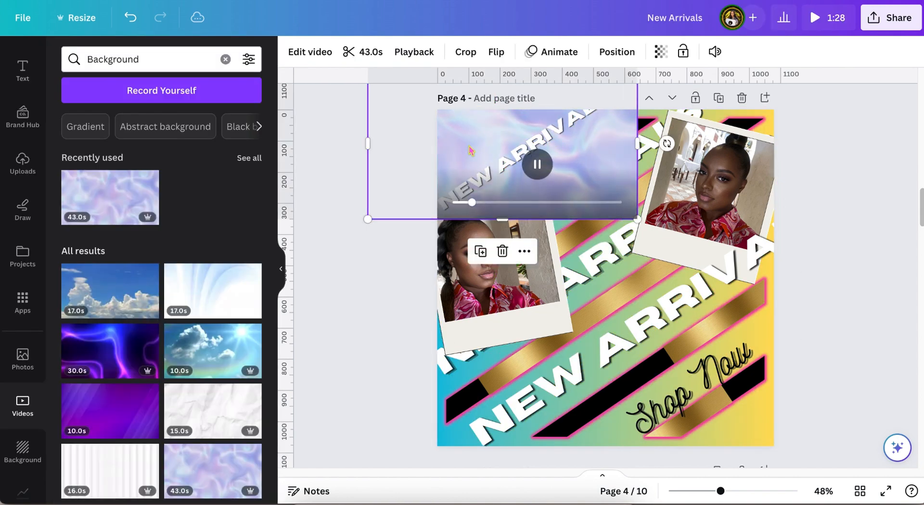
right_click(470, 150)
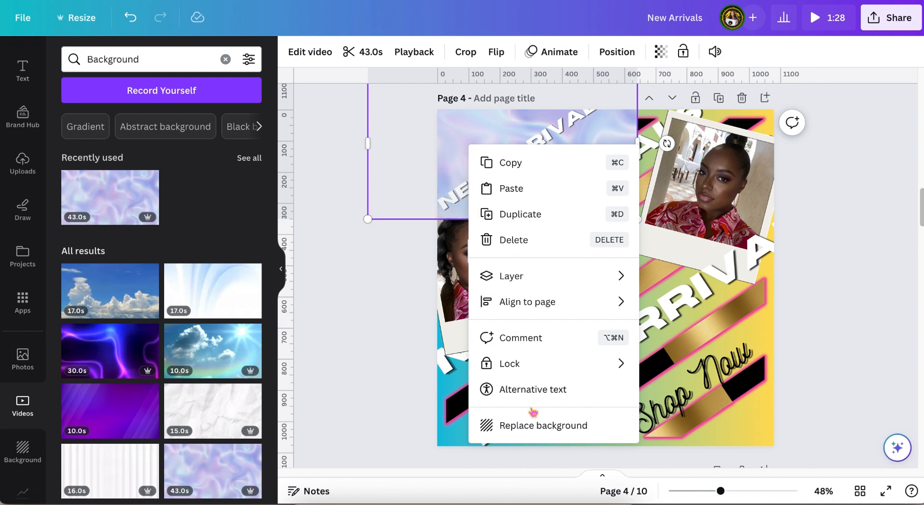
left_click(538, 433)
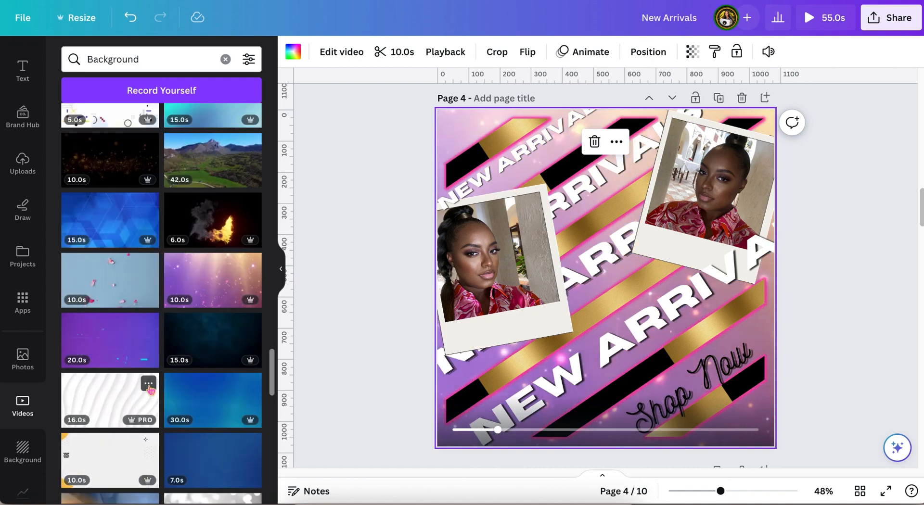
scroll(164, 349, "down", 5)
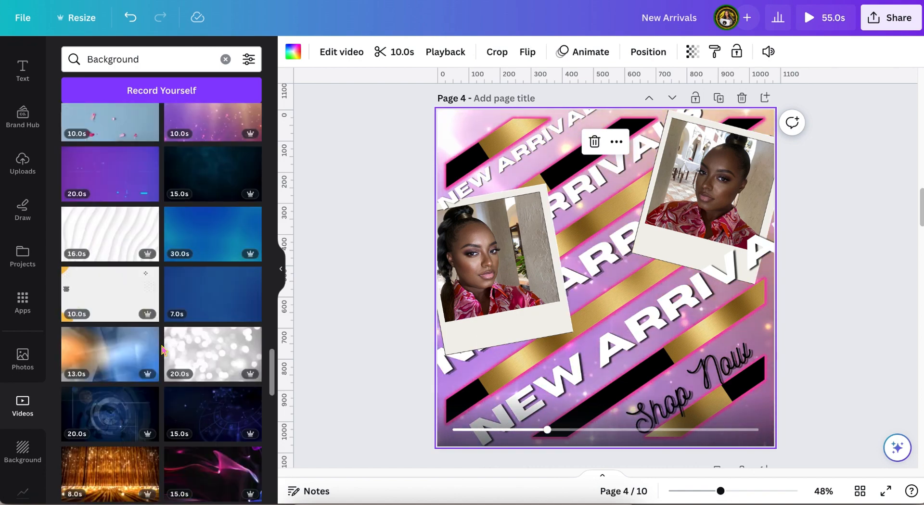
Step: Try the blue-and-red palm sunset video as page 4's background and reposition its crop
left_click(496, 53)
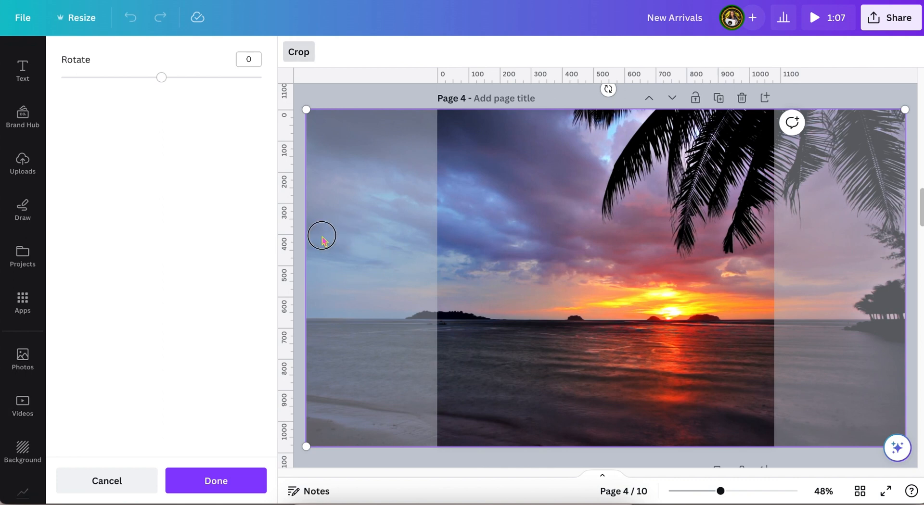
left_click_drag(886, 254, 760, 234)
left_click(212, 477)
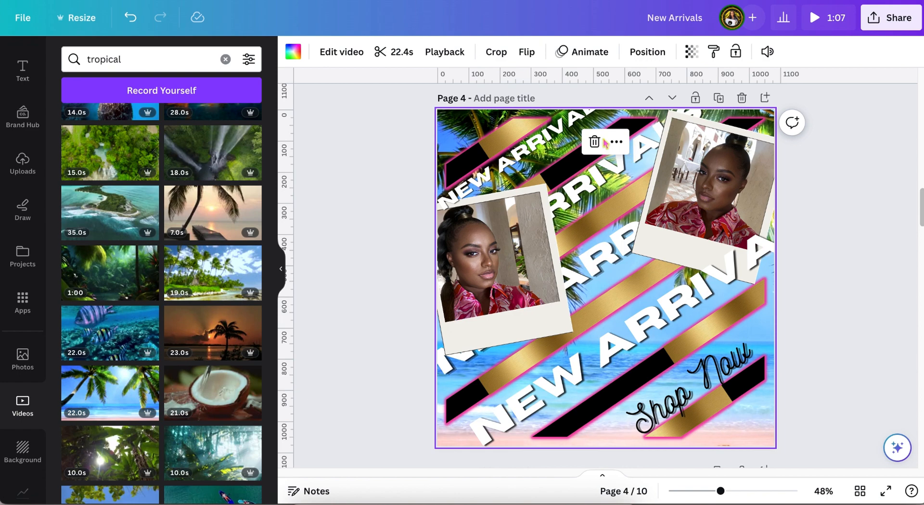
Step: Reposition the orange sunset background video on page 4 so its crop starts at the video's left edge, showing the hanging palm leaves
left_click_drag(460, 272, 509, 271)
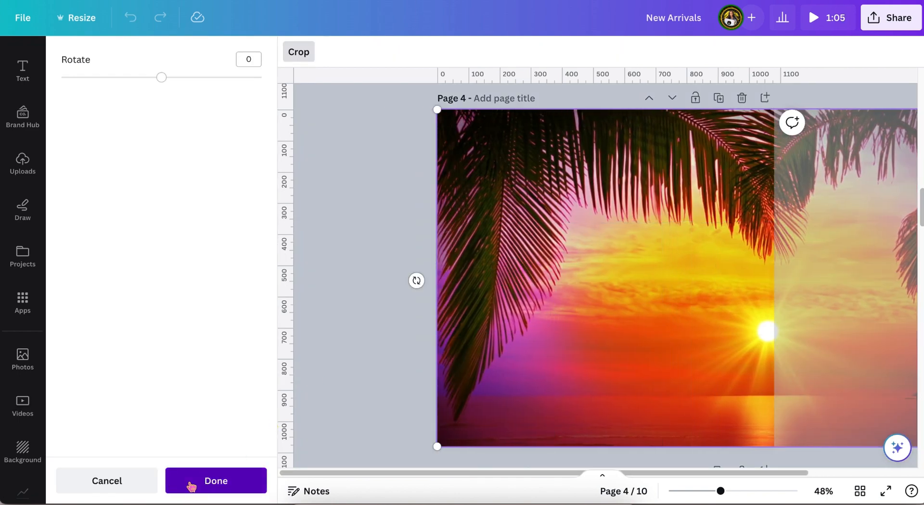
left_click(191, 482)
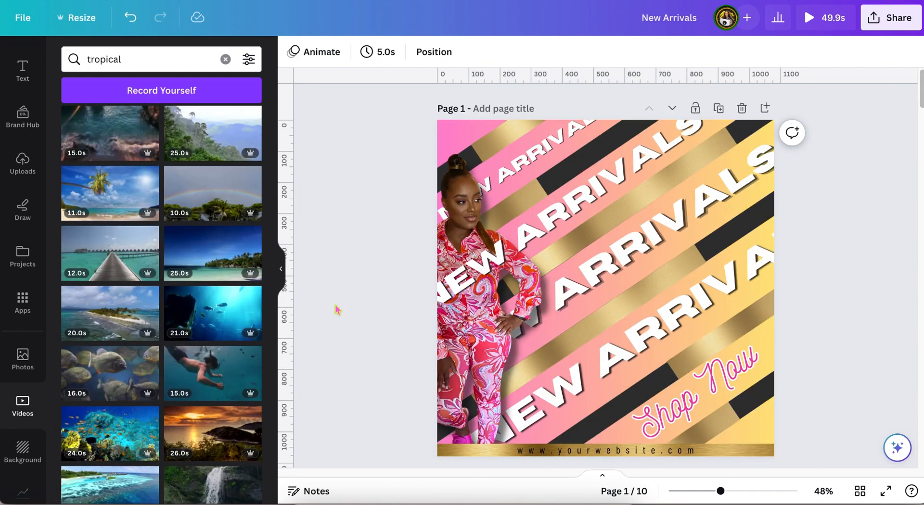
Step: Review the New Arrivals designs on pages 1 to 4, comparing their stripes, photos and backgrounds
scroll(861, 260, "down", 5)
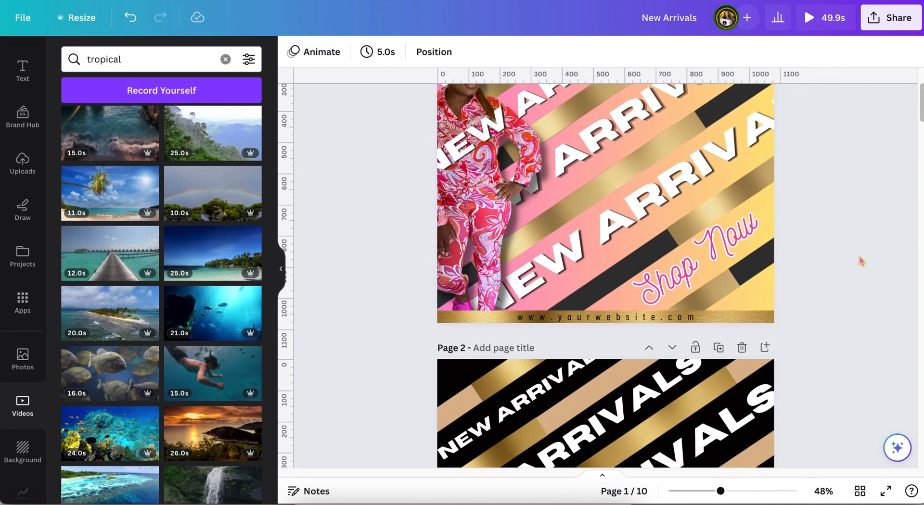
scroll(861, 261, "down", 4)
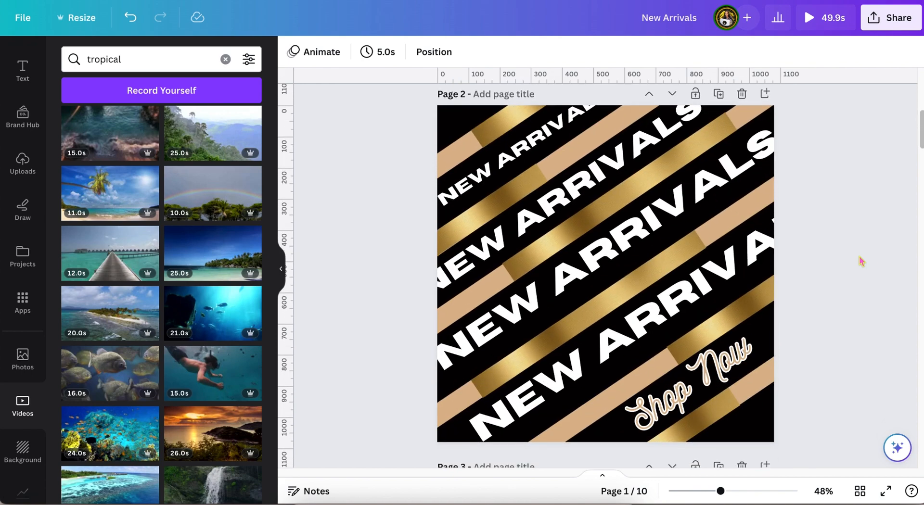
scroll(861, 261, "down", 5)
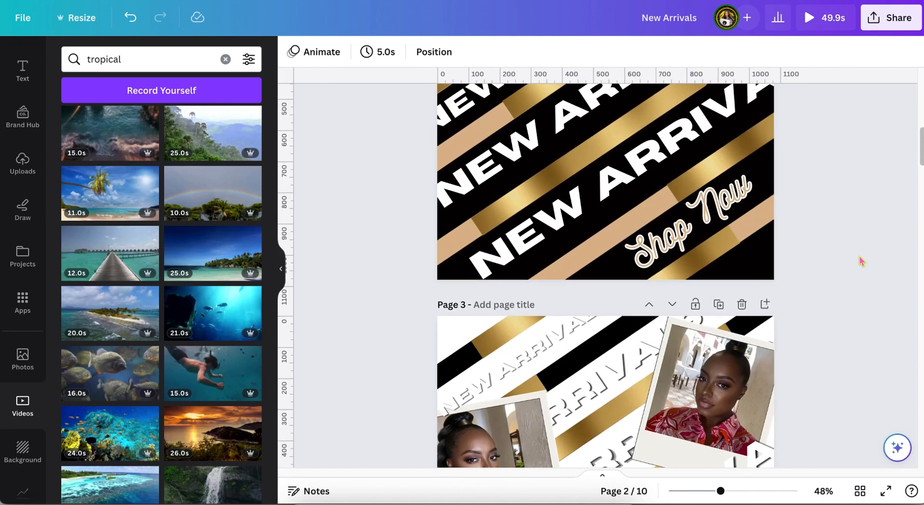
scroll(861, 261, "down", 4)
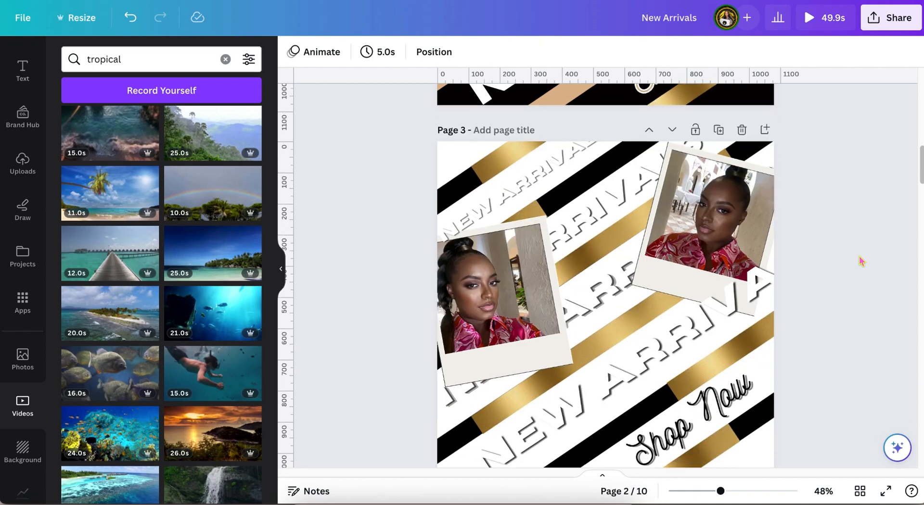
scroll(861, 261, "down", 1)
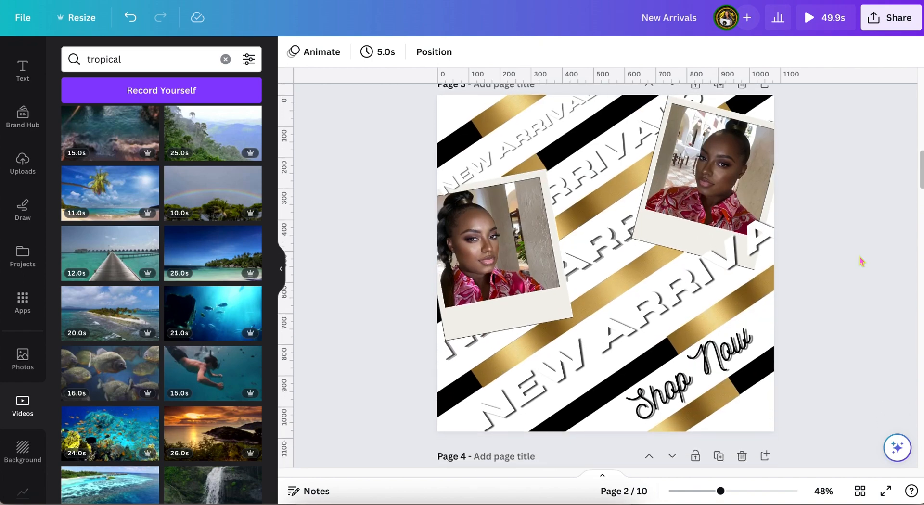
scroll(861, 261, "down", 6)
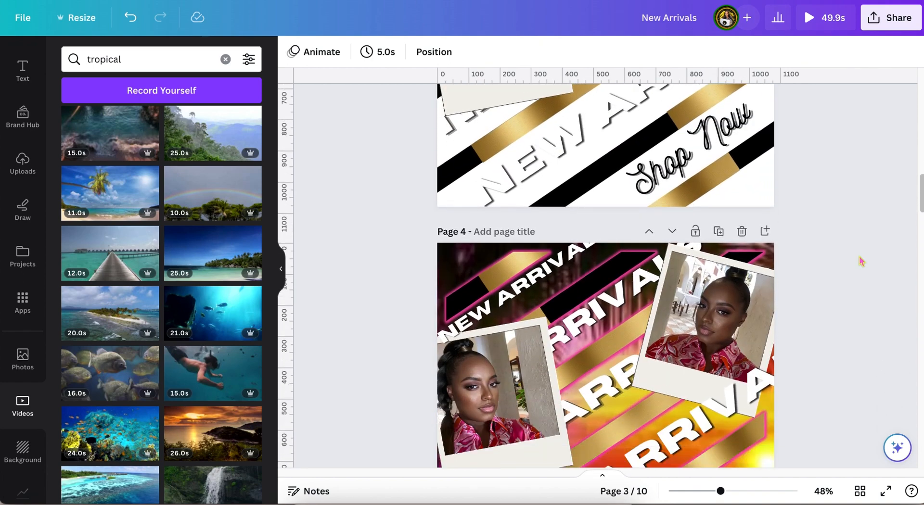
scroll(861, 262, "down", 3)
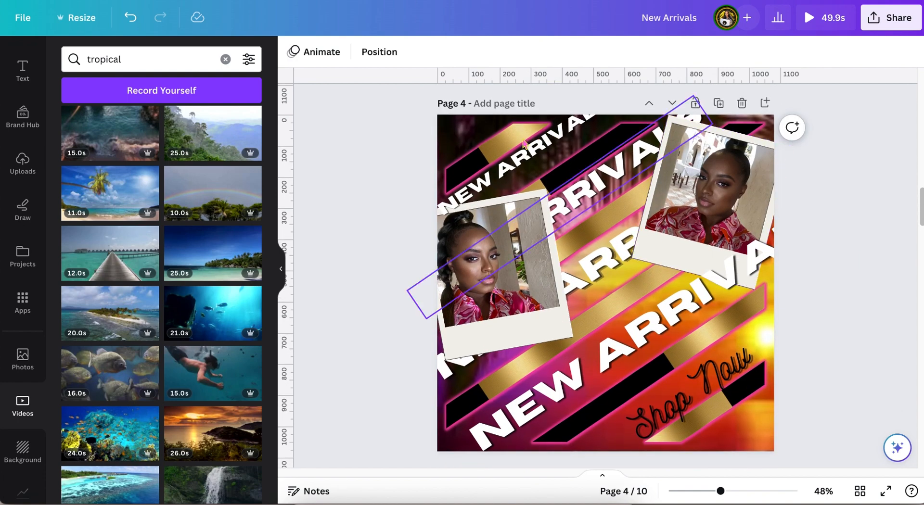
Step: Enlarge the pink-outlined stripes image on page 4 until it extends slightly past all page edges
left_click(459, 332)
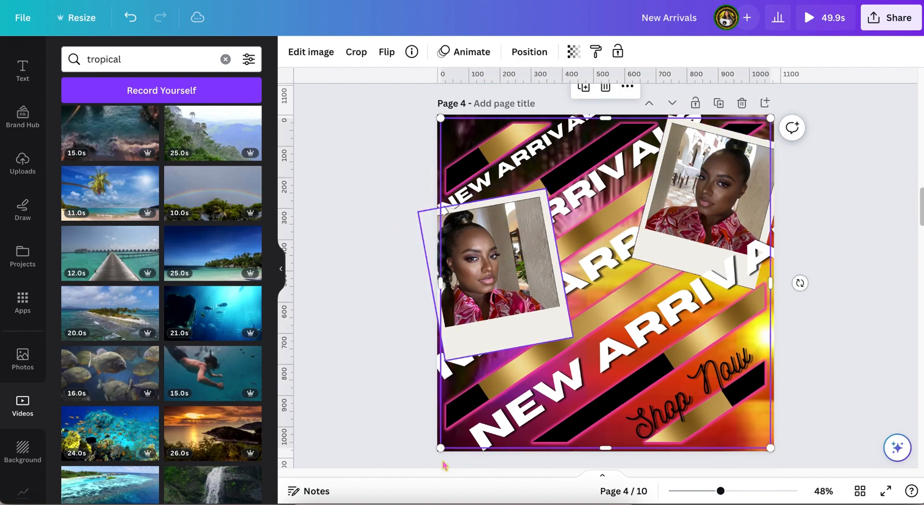
left_click_drag(436, 451, 429, 457)
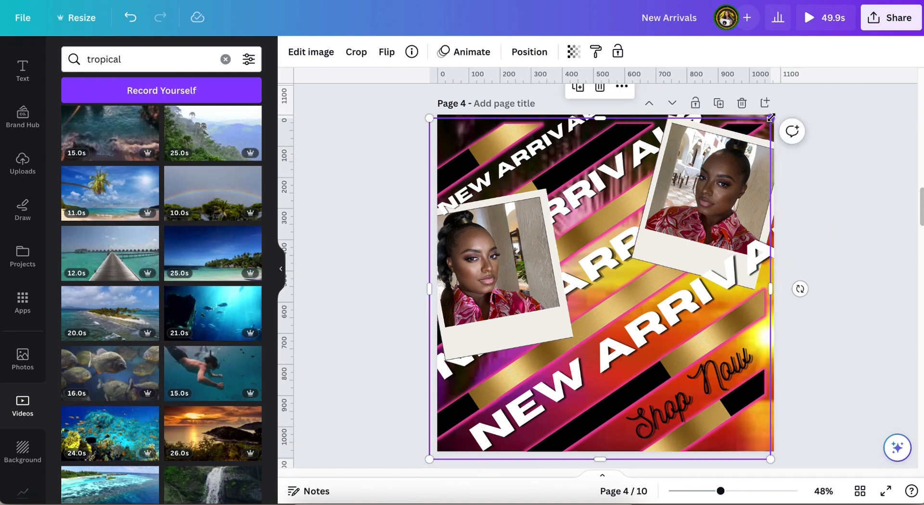
left_click_drag(775, 113, 796, 101)
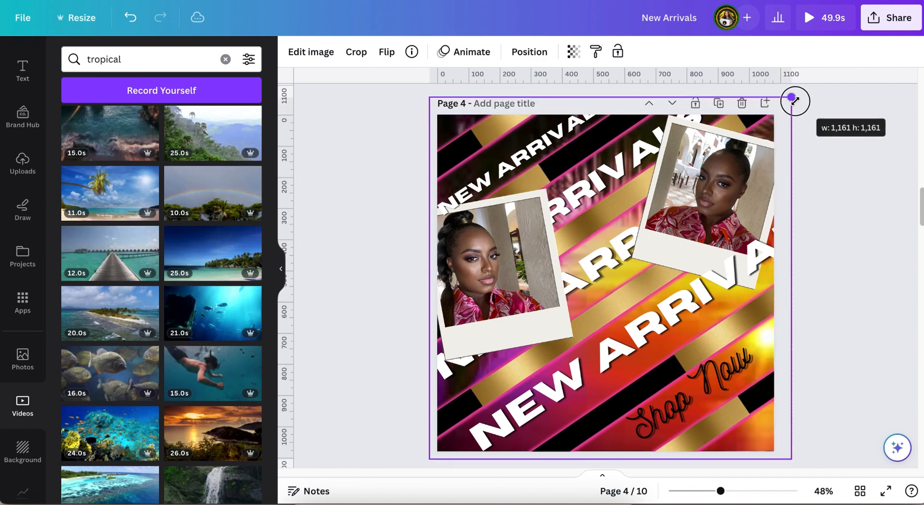
left_click_drag(791, 103, 780, 110)
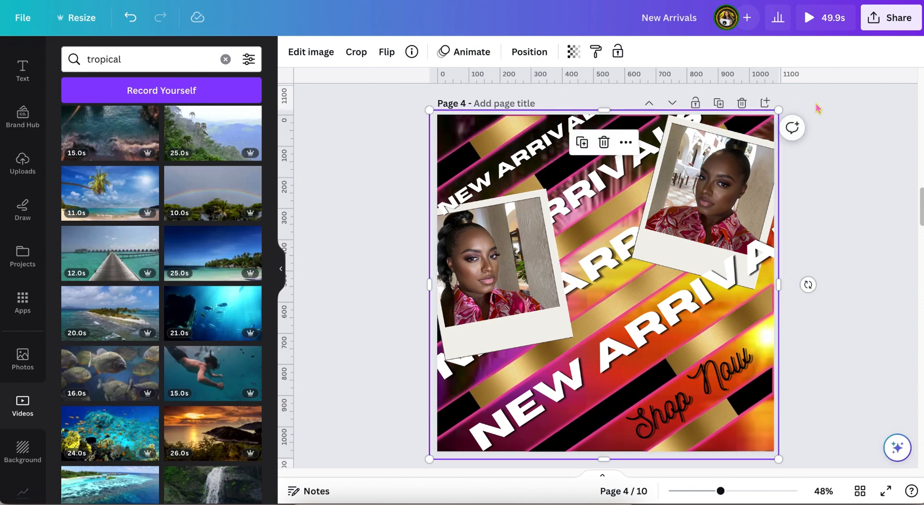